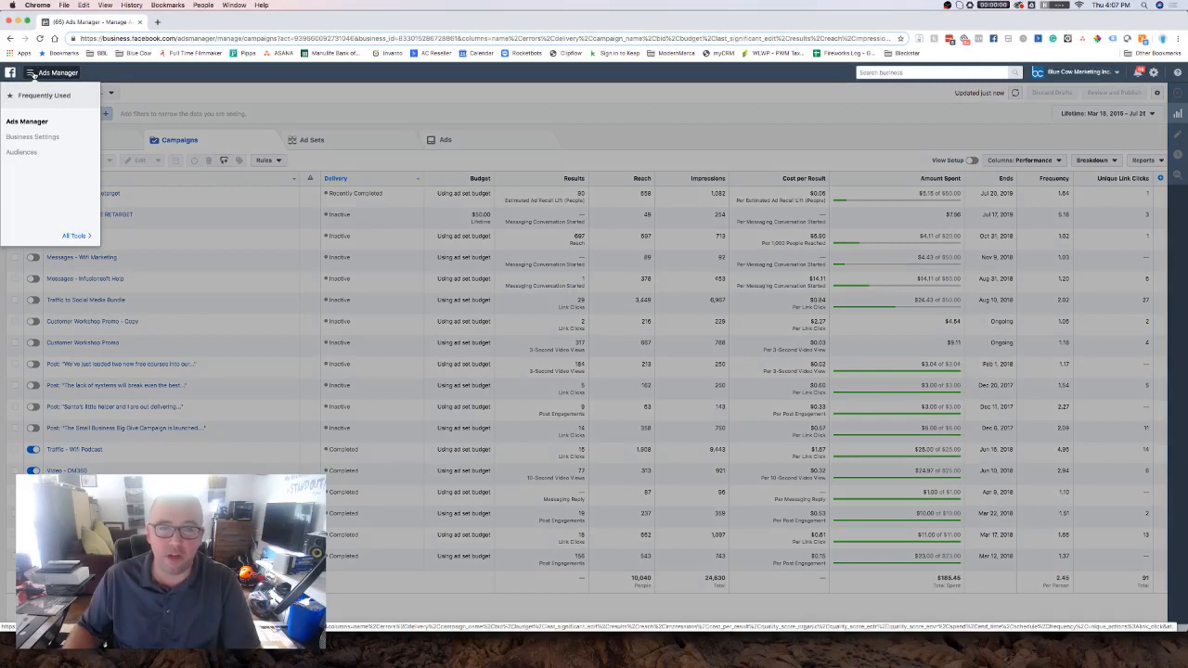
Step: Open Audience Insights from the full list of business tools and start with the Everyone on Facebook audience
{"action": "left_click", "coordinate": [74, 234]}
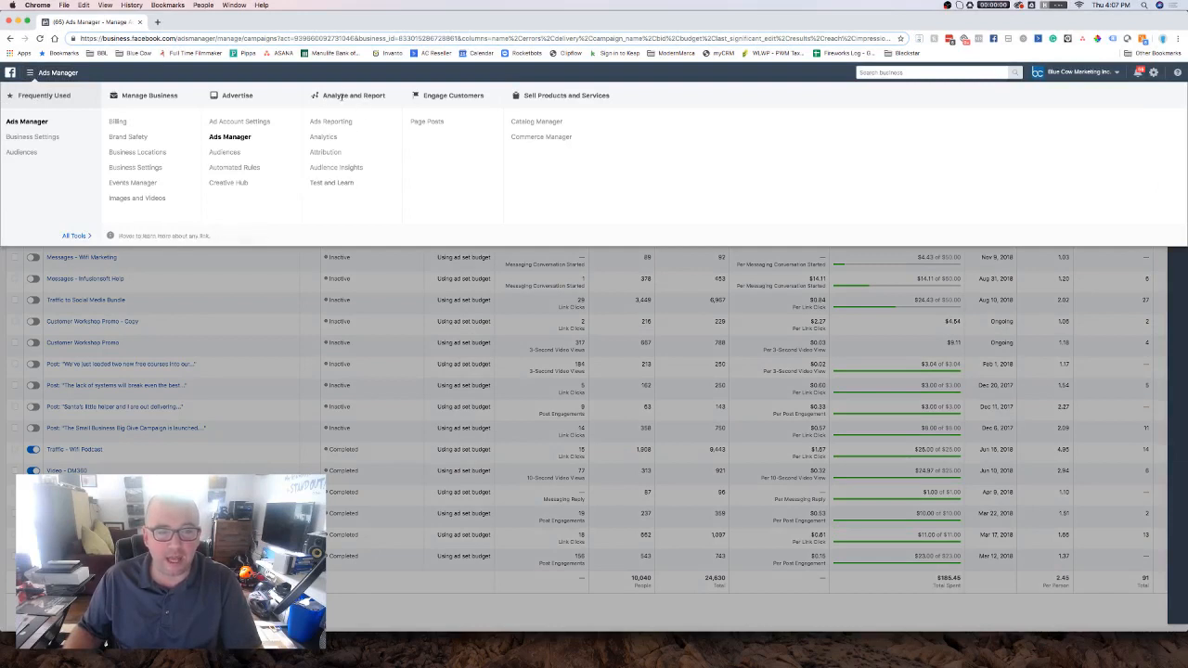
{"action": "left_click", "coordinate": [328, 169]}
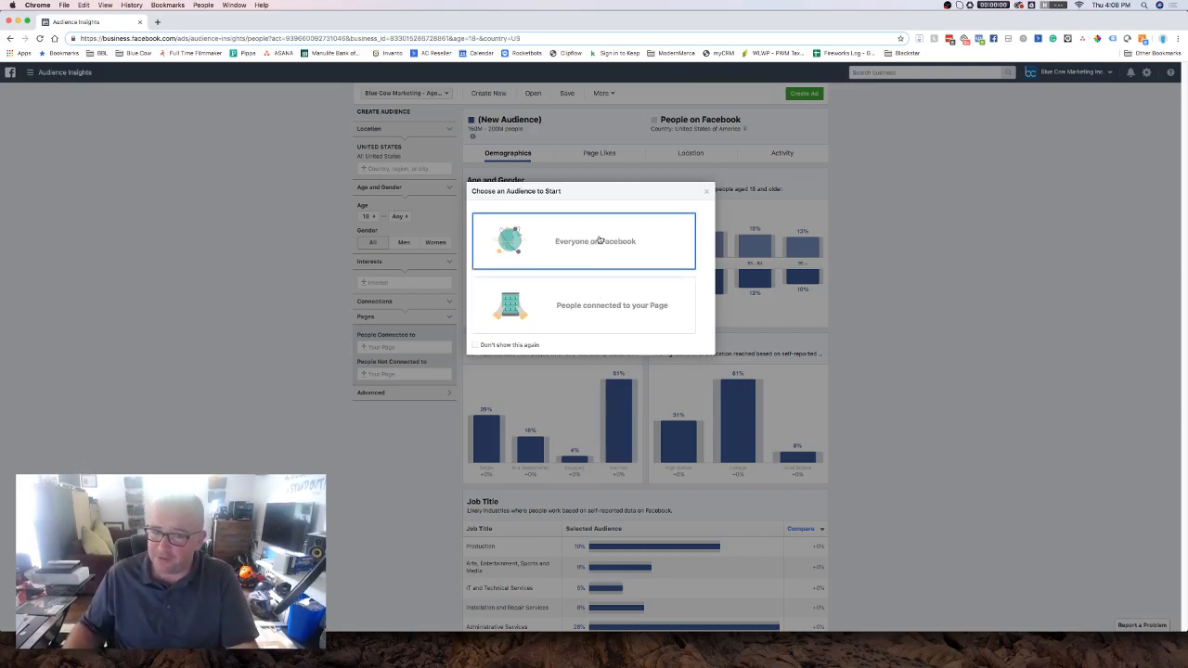
{"action": "left_click", "coordinate": [600, 245]}
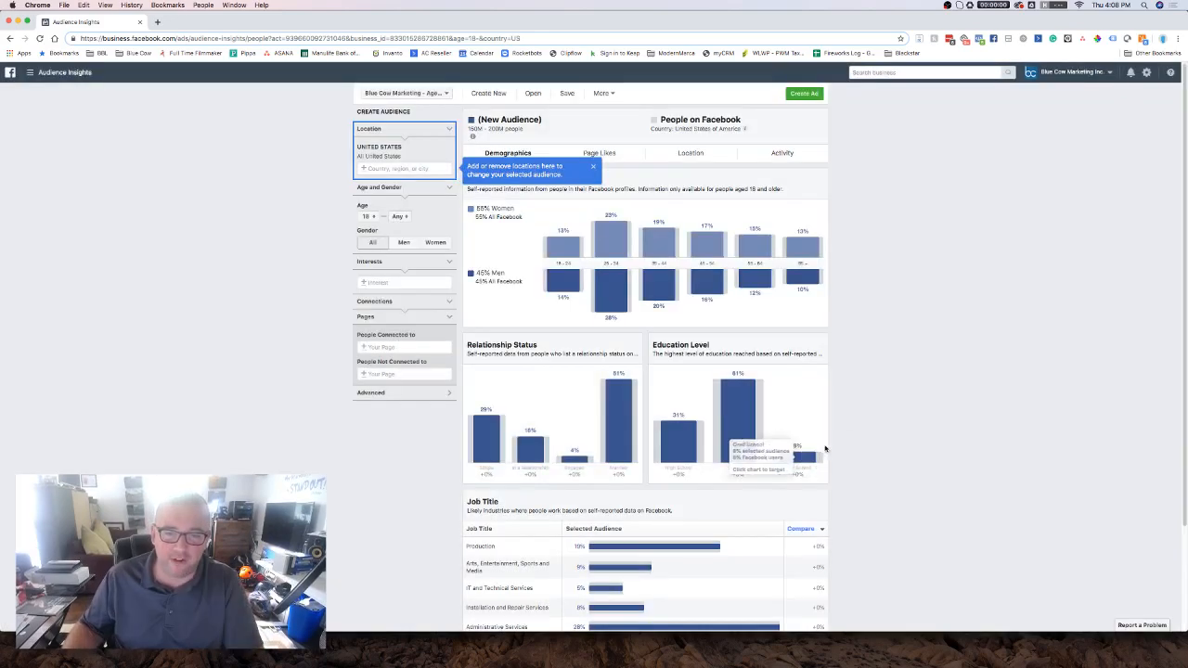
Step: Add the country Canada to the audience's locations alongside the United States
{"action": "key", "text": "super+plus"}
{"action": "key", "text": "super+plus"}
{"action": "key", "text": "super+plus"}
{"action": "key", "text": "super+plus"}
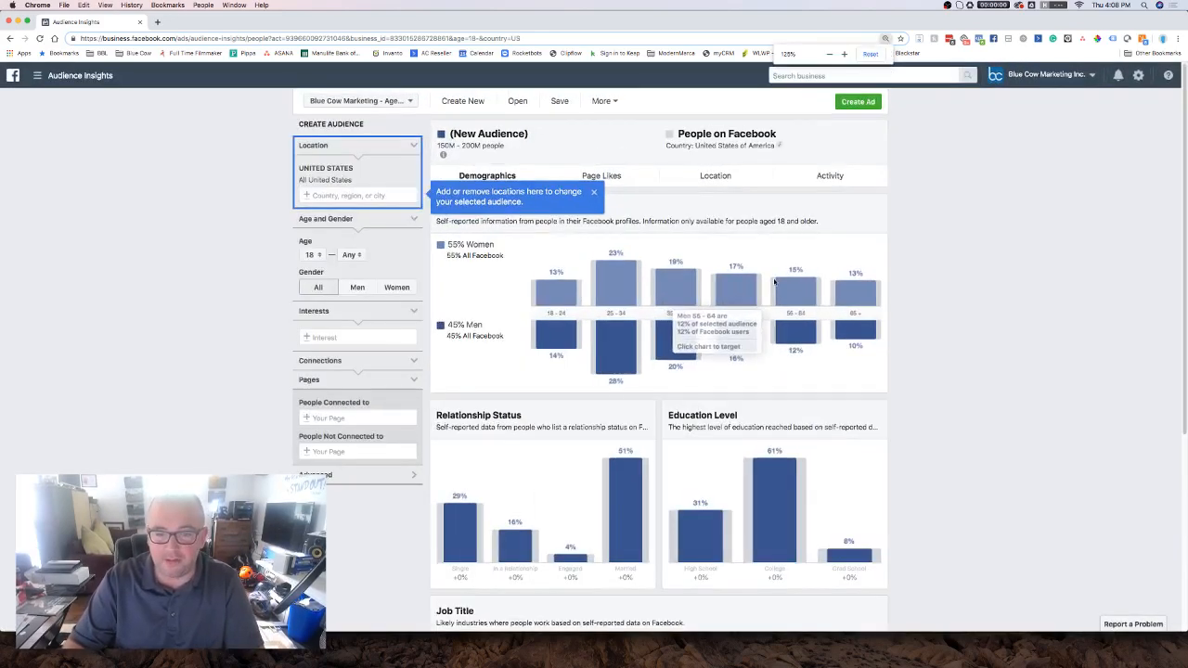
{"action": "key", "text": "super+plus"}
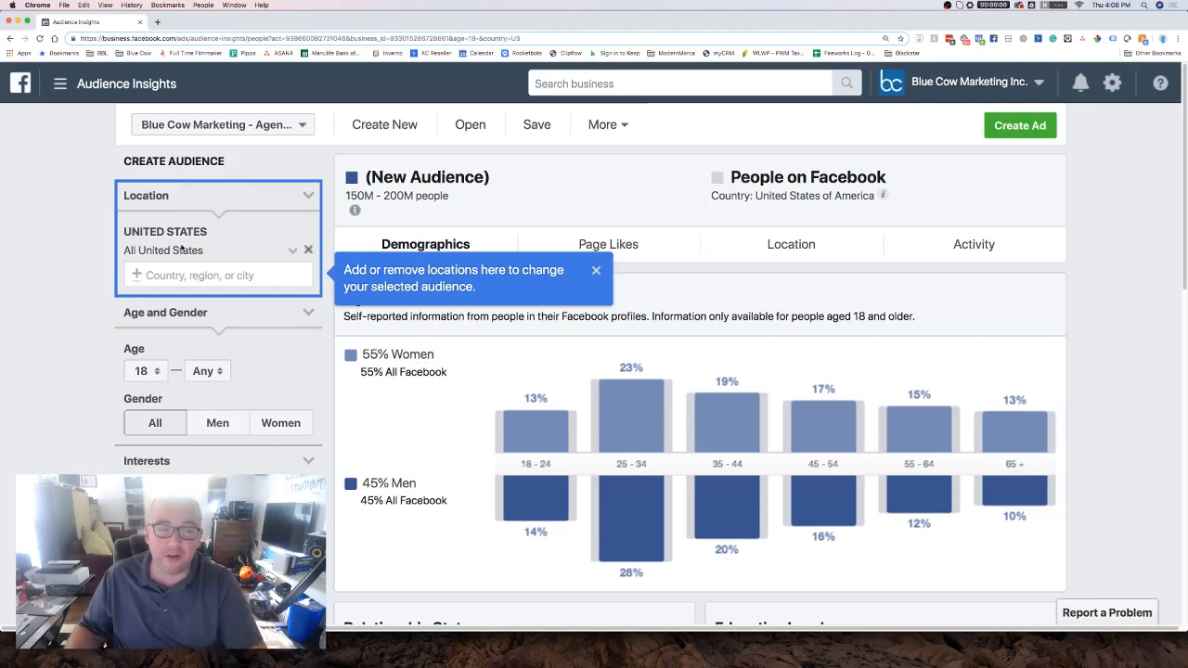
{"action": "left_click", "coordinate": [176, 275]}
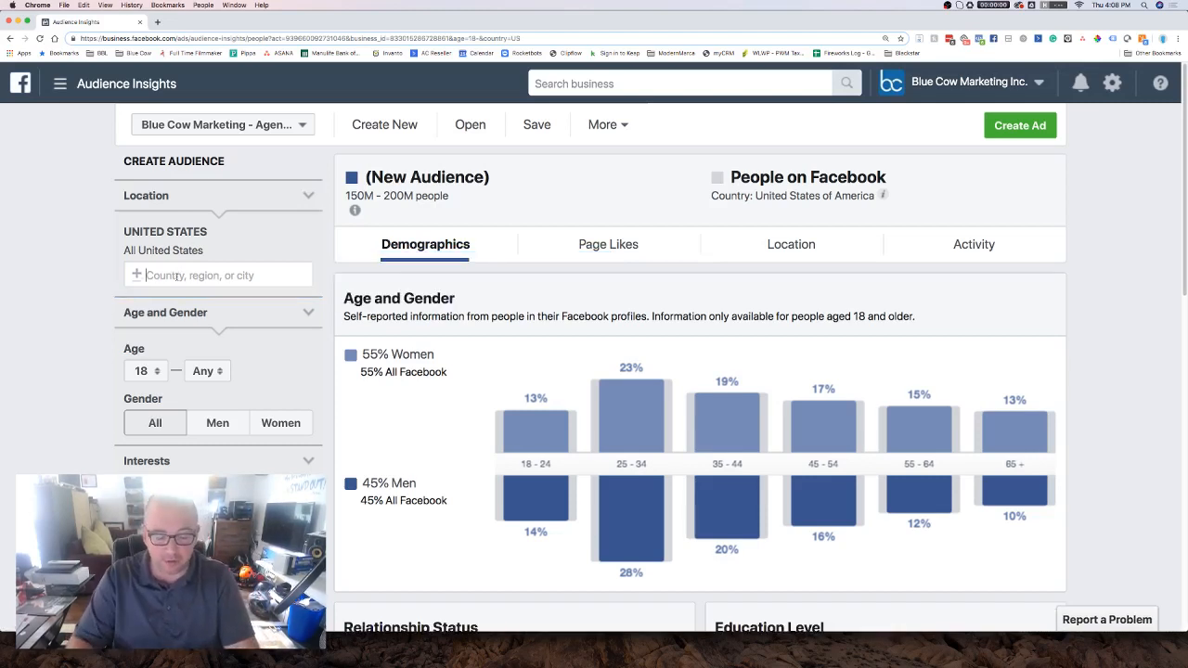
{"action": "type", "text": "Canada"}
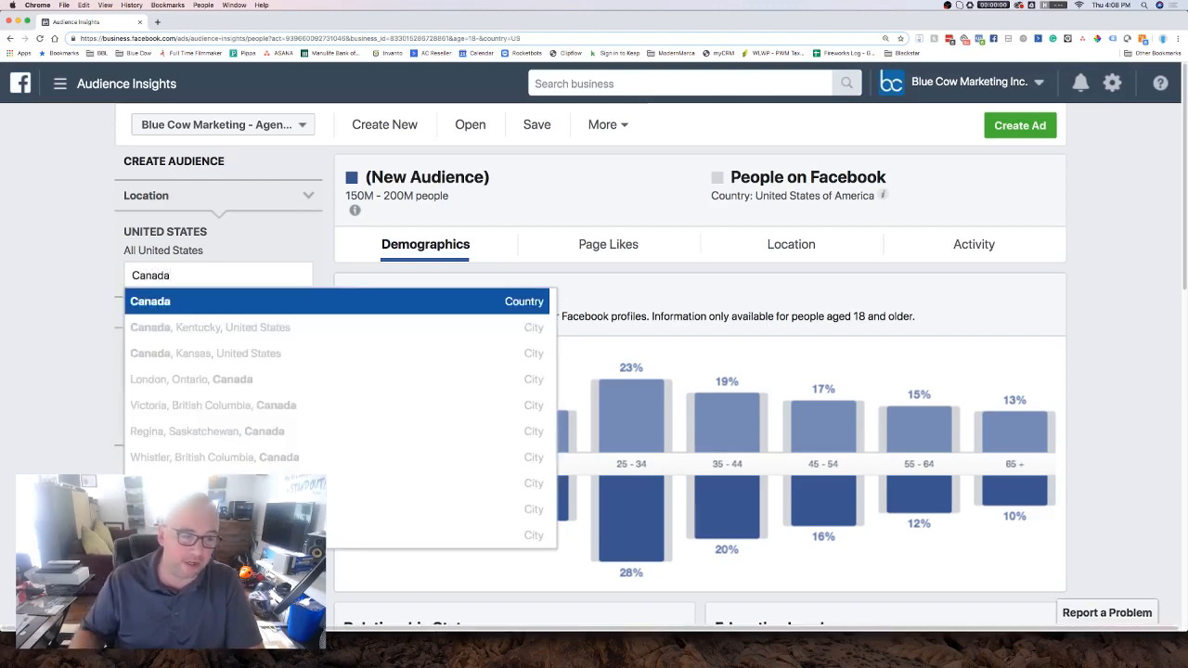
{"action": "left_click", "coordinate": [189, 308]}
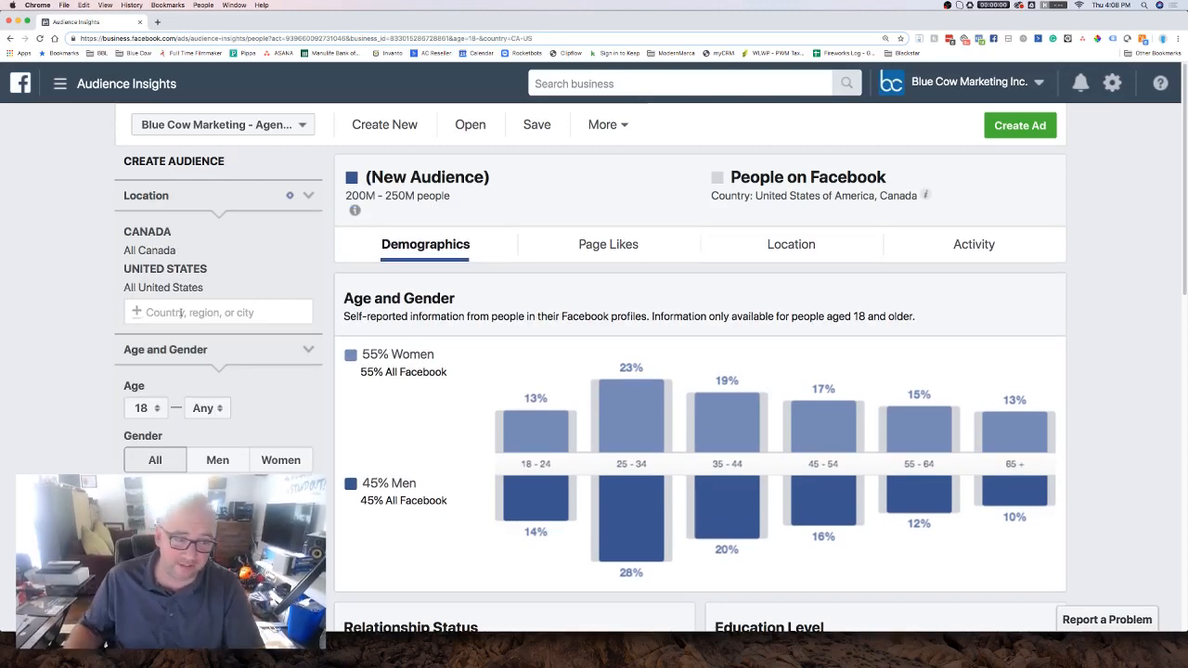
Step: Set the audience's age range to 35 through 60
{"action": "scroll", "coordinate": [234, 354], "scroll_direction": "down", "scroll_amount": 2}
{"action": "scroll", "coordinate": [234, 353], "scroll_direction": "down", "scroll_amount": 2}
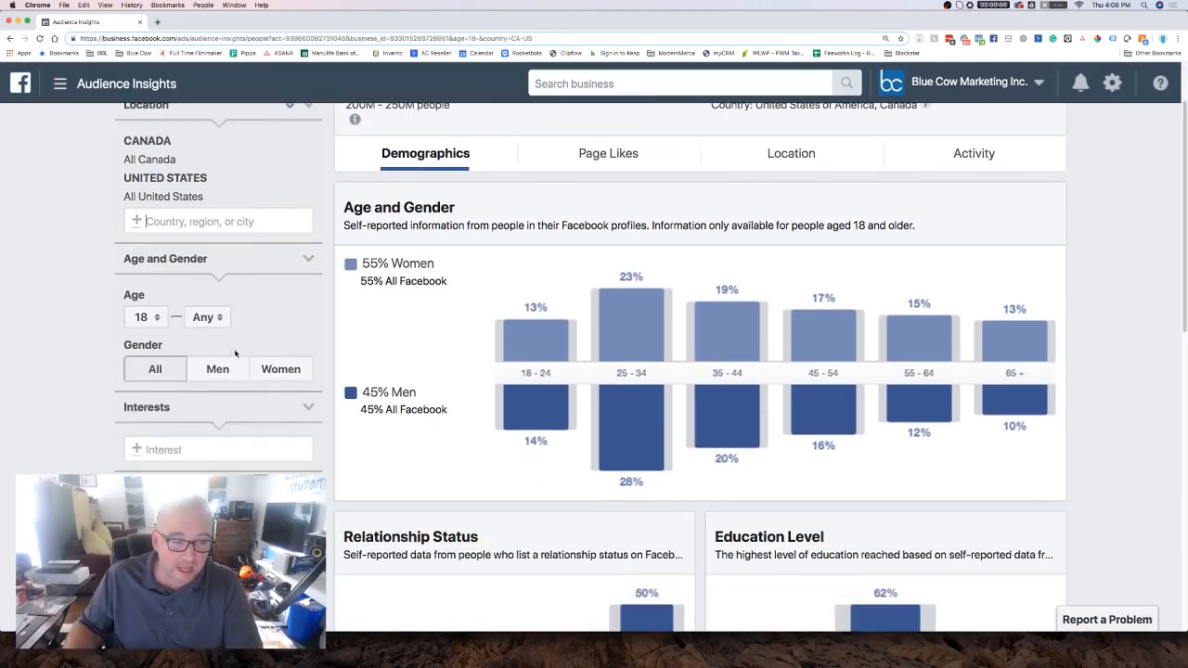
{"action": "left_click", "coordinate": [151, 317]}
{"action": "scroll", "coordinate": [155, 380], "scroll_direction": "down", "scroll_amount": 2}
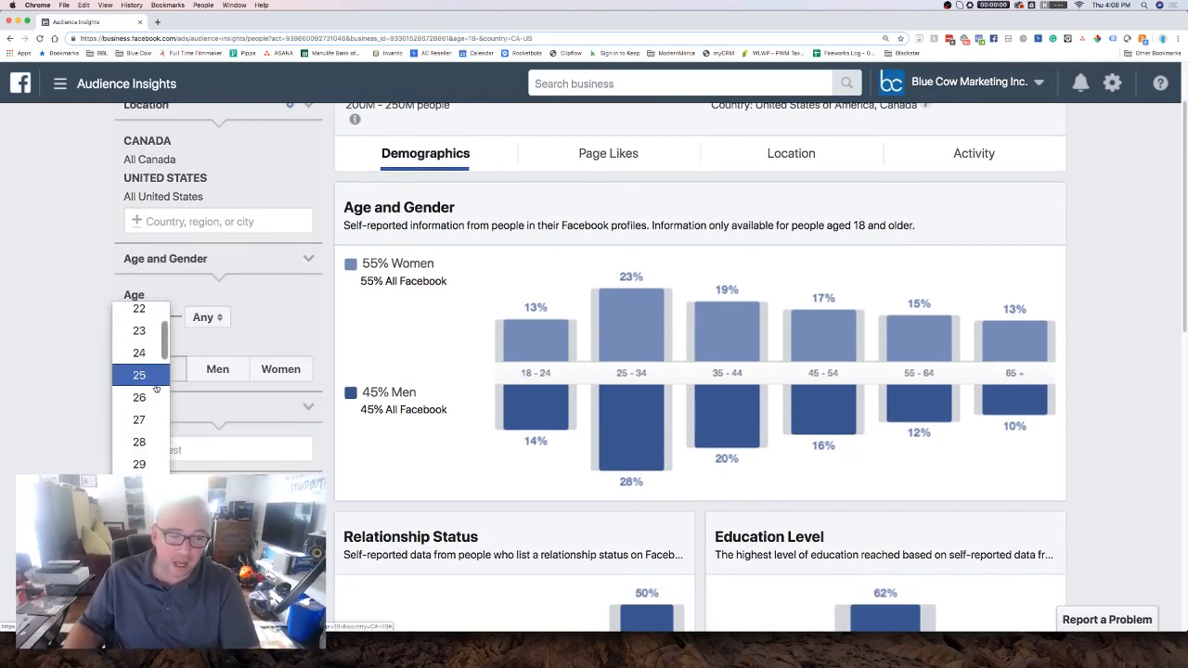
{"action": "scroll", "coordinate": [156, 387], "scroll_direction": "down", "scroll_amount": 3}
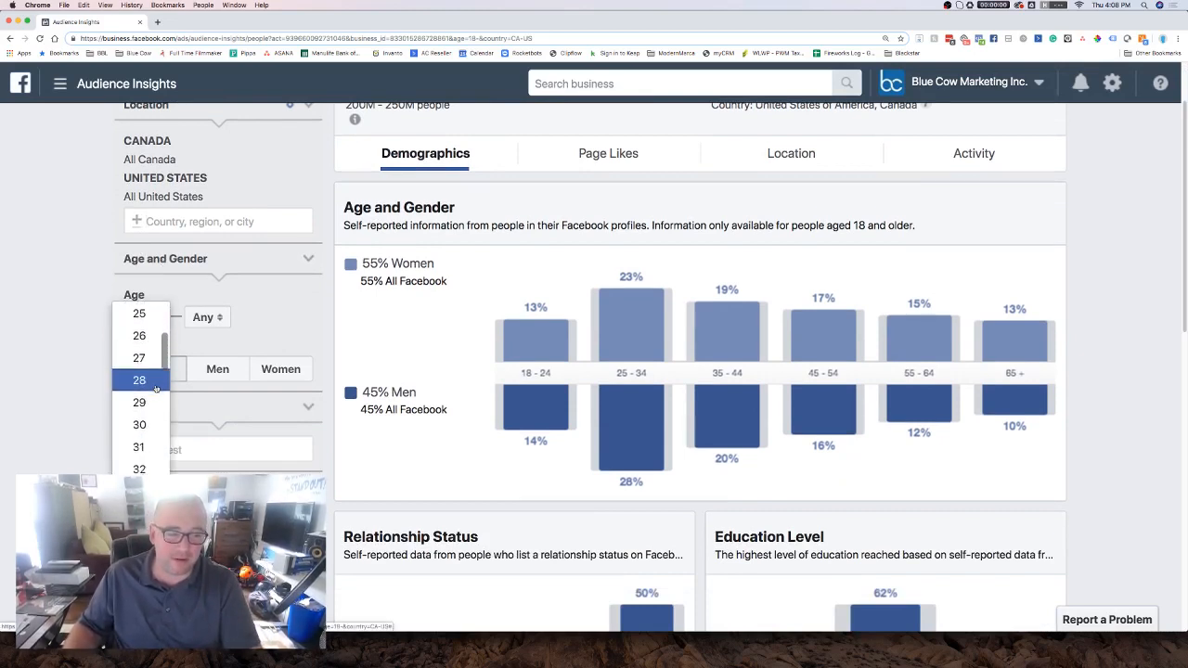
{"action": "scroll", "coordinate": [147, 400], "scroll_direction": "down", "scroll_amount": 4}
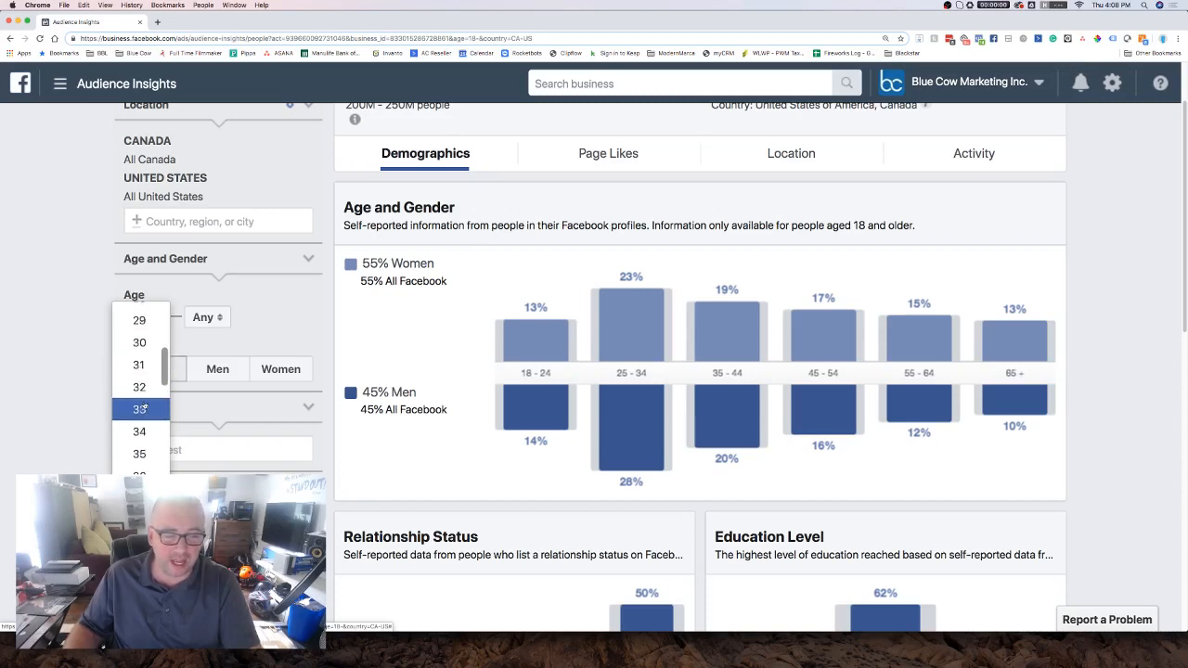
{"action": "scroll", "coordinate": [141, 417], "scroll_direction": "down", "scroll_amount": 2}
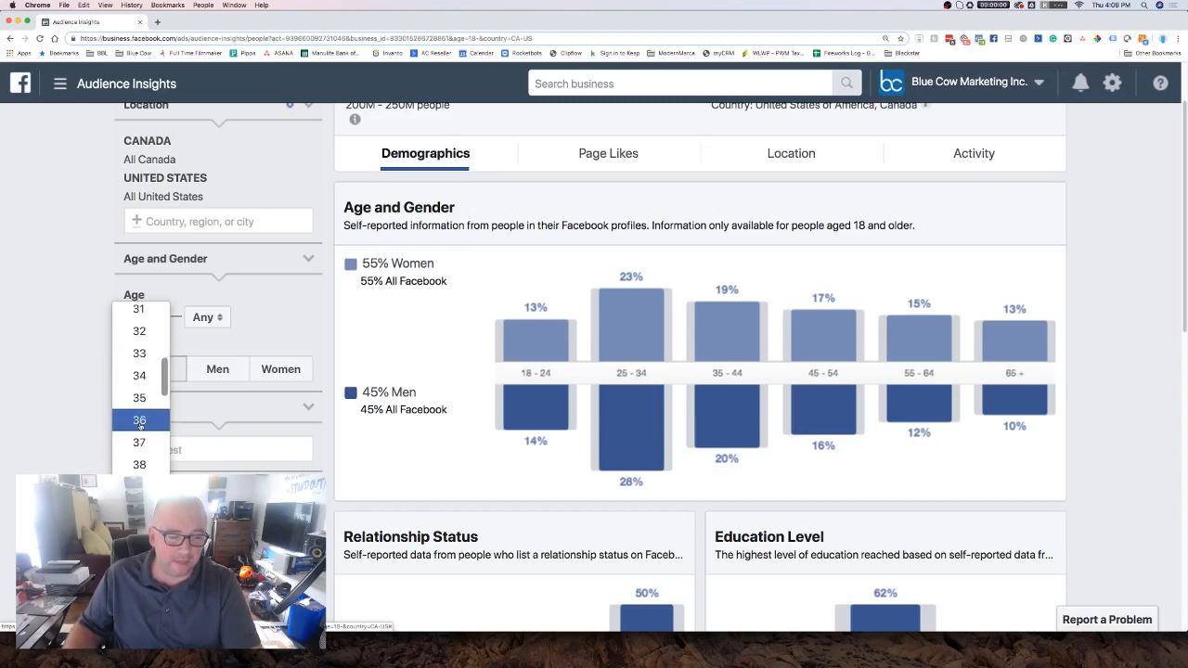
{"action": "left_click", "coordinate": [139, 398]}
{"action": "left_click", "coordinate": [202, 318]}
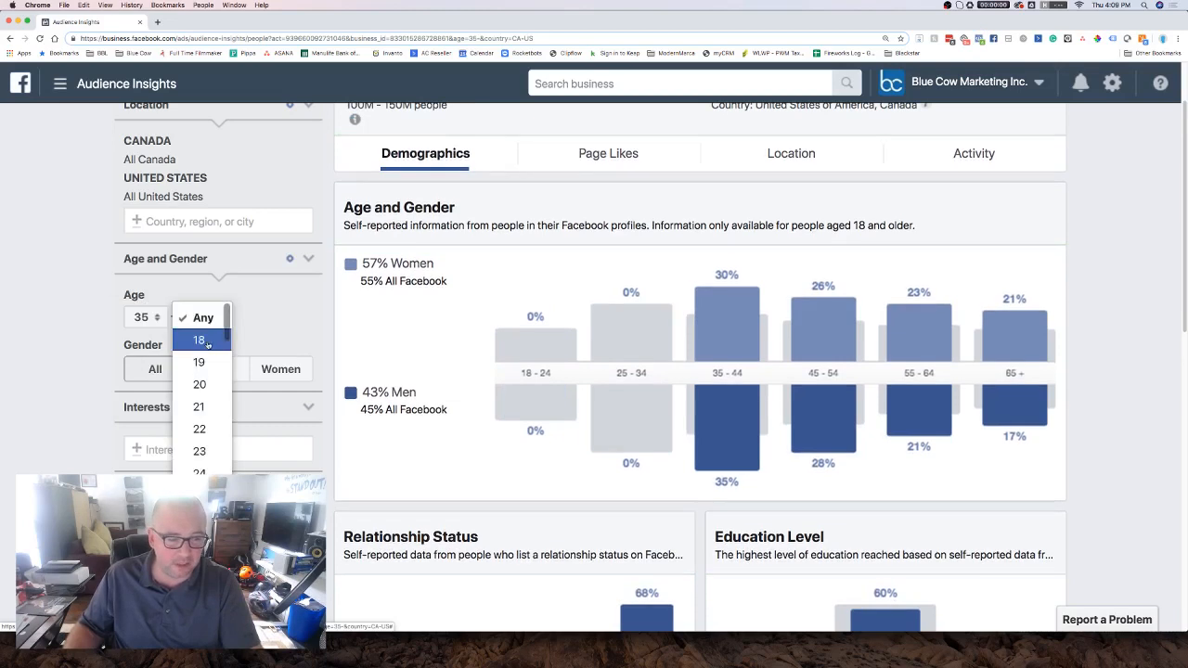
{"action": "scroll", "coordinate": [206, 353], "scroll_direction": "down", "scroll_amount": 15}
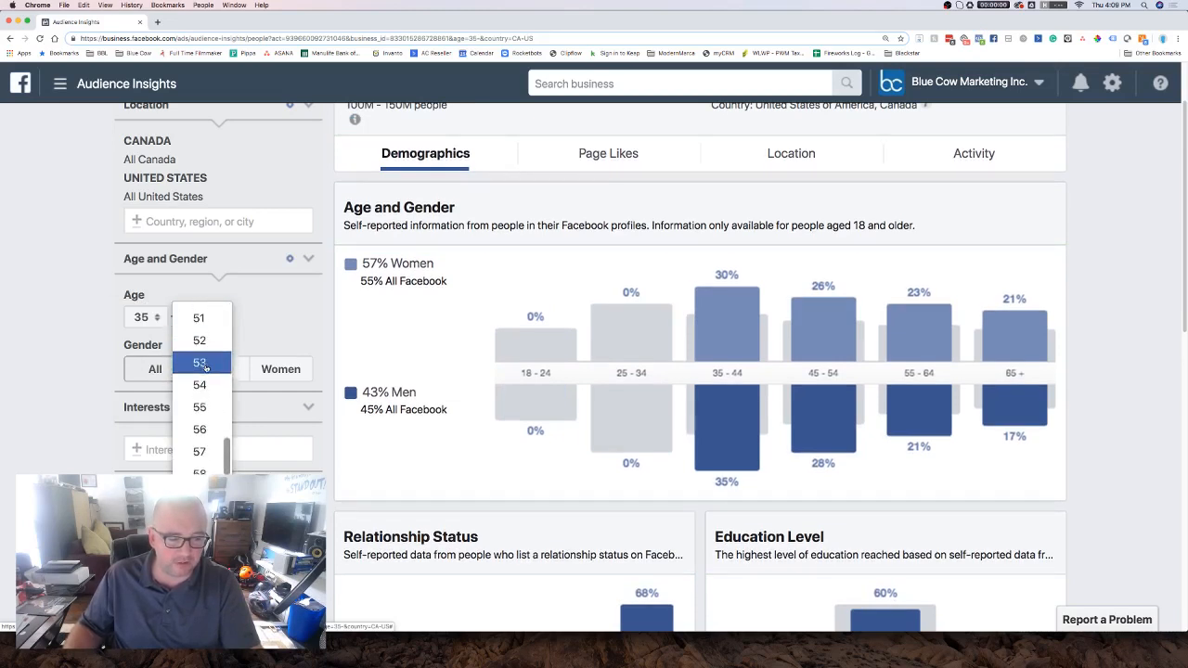
{"action": "scroll", "coordinate": [205, 368], "scroll_direction": "down", "scroll_amount": 3}
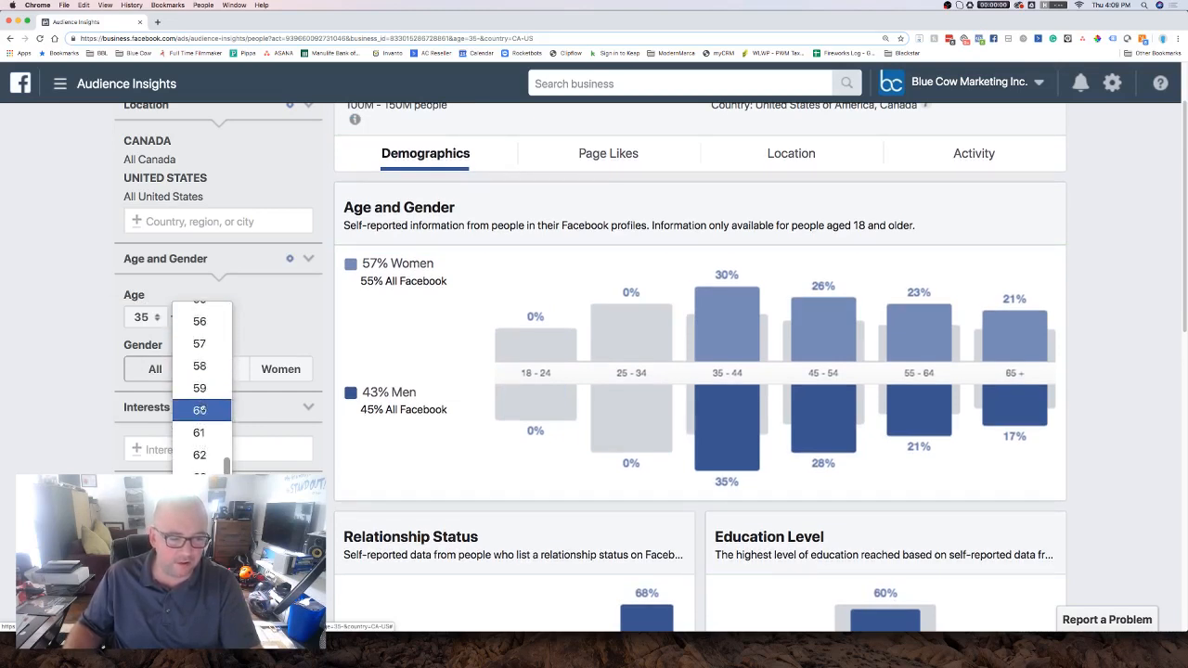
{"action": "left_click", "coordinate": [200, 410]}
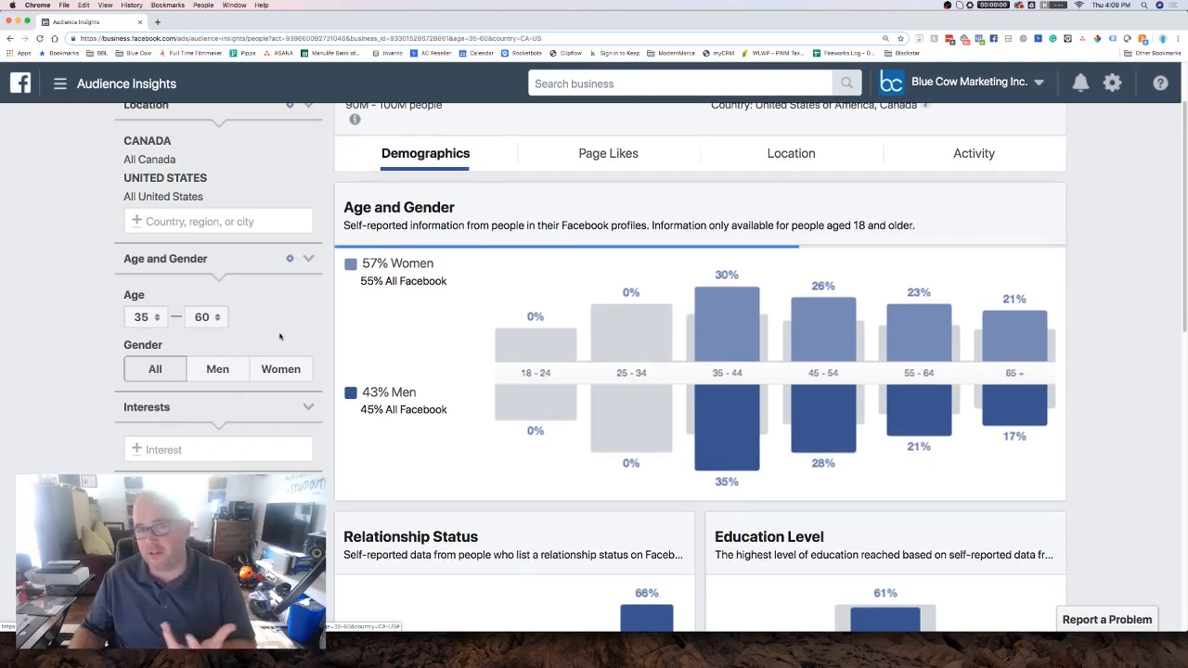
Step: Add Business Owner to the audience's interests
{"action": "scroll", "coordinate": [235, 397], "scroll_direction": "down", "scroll_amount": 2}
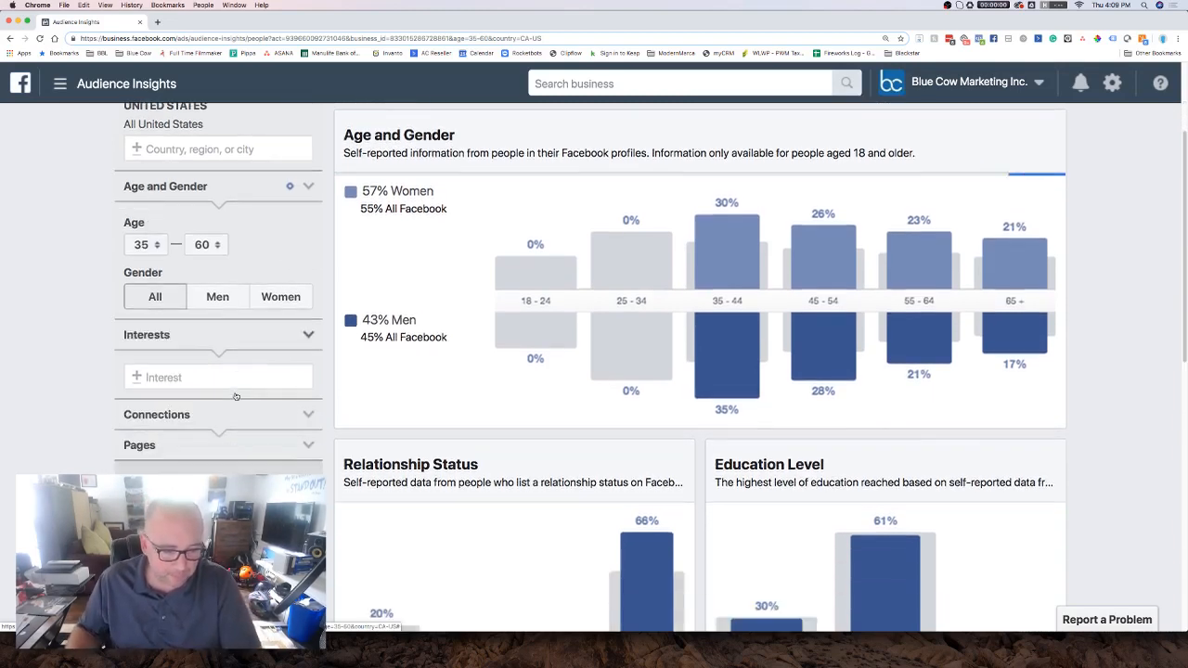
{"action": "scroll", "coordinate": [236, 396], "scroll_direction": "down", "scroll_amount": 1}
{"action": "left_click", "coordinate": [178, 349]}
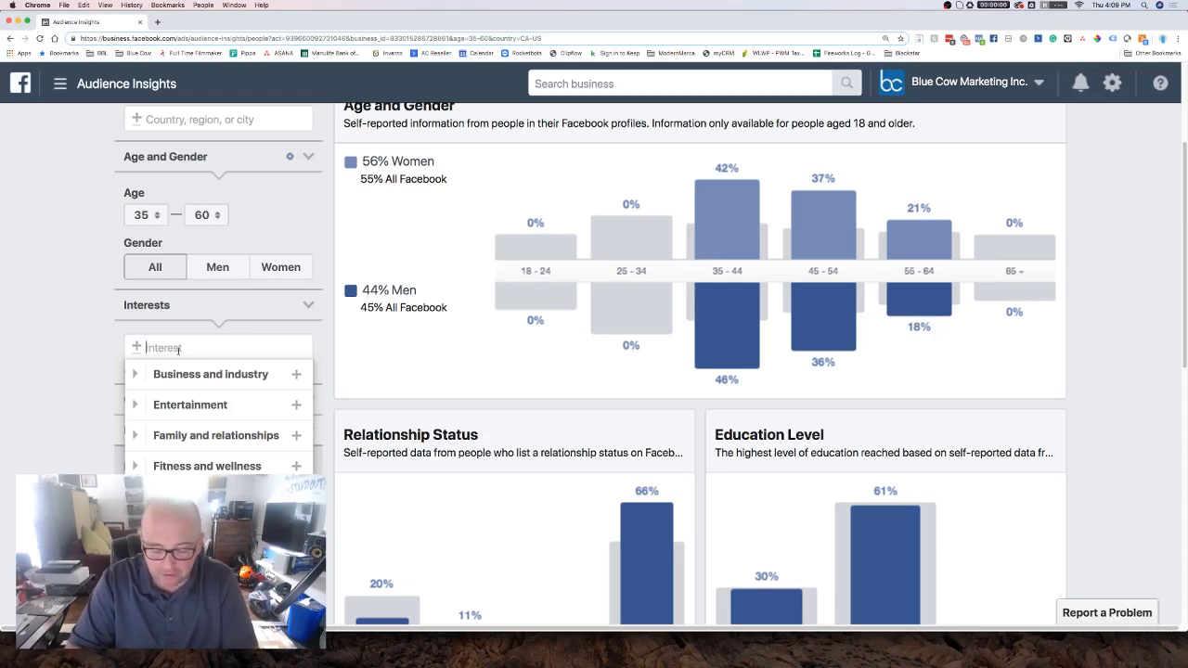
{"action": "type", "text": "Business Own"}
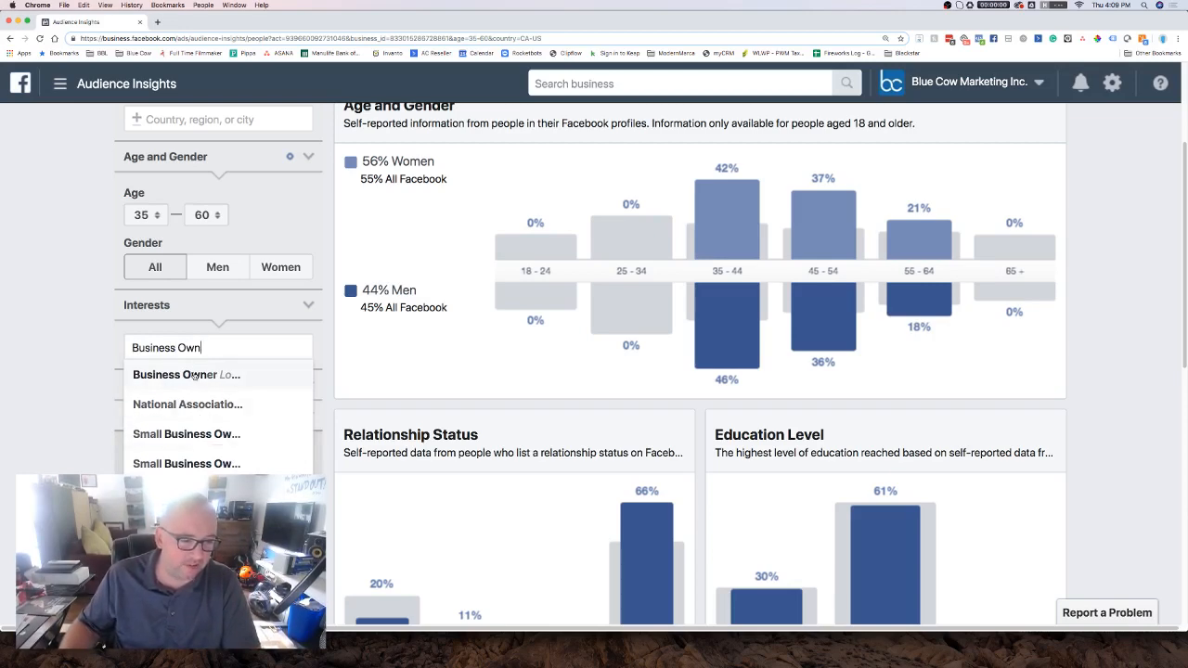
{"action": "left_click", "coordinate": [191, 375]}
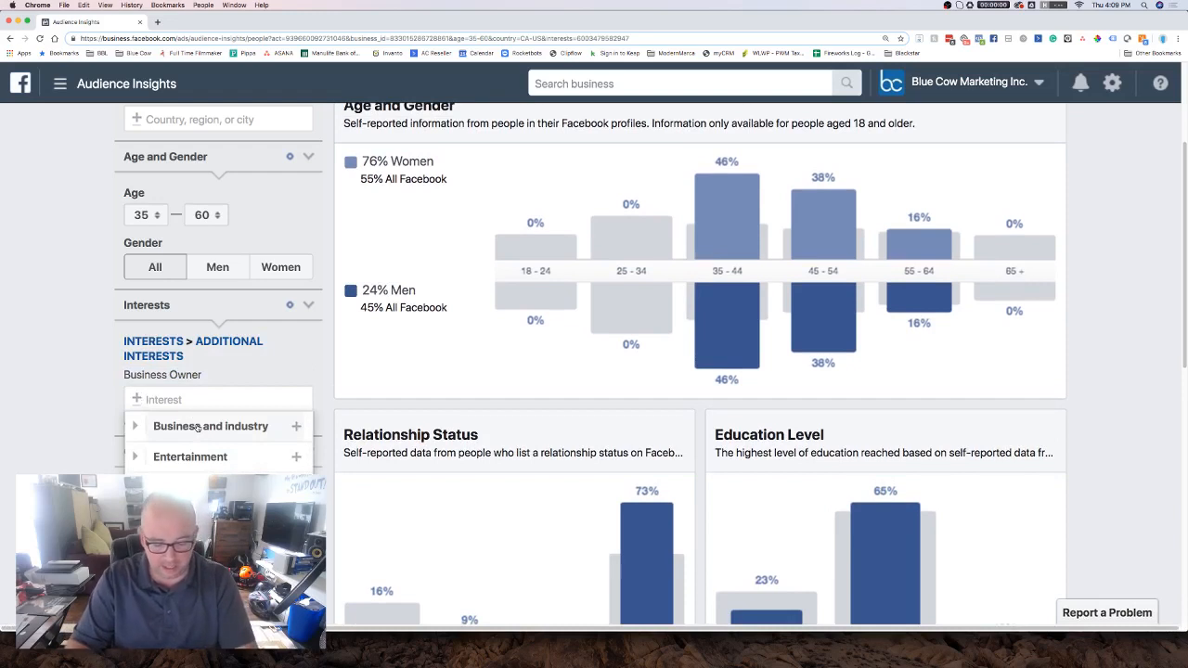
Step: Search the interests for Small Business Owner and add Small Business Owners of America
{"action": "type", "text": "Small Bu"}
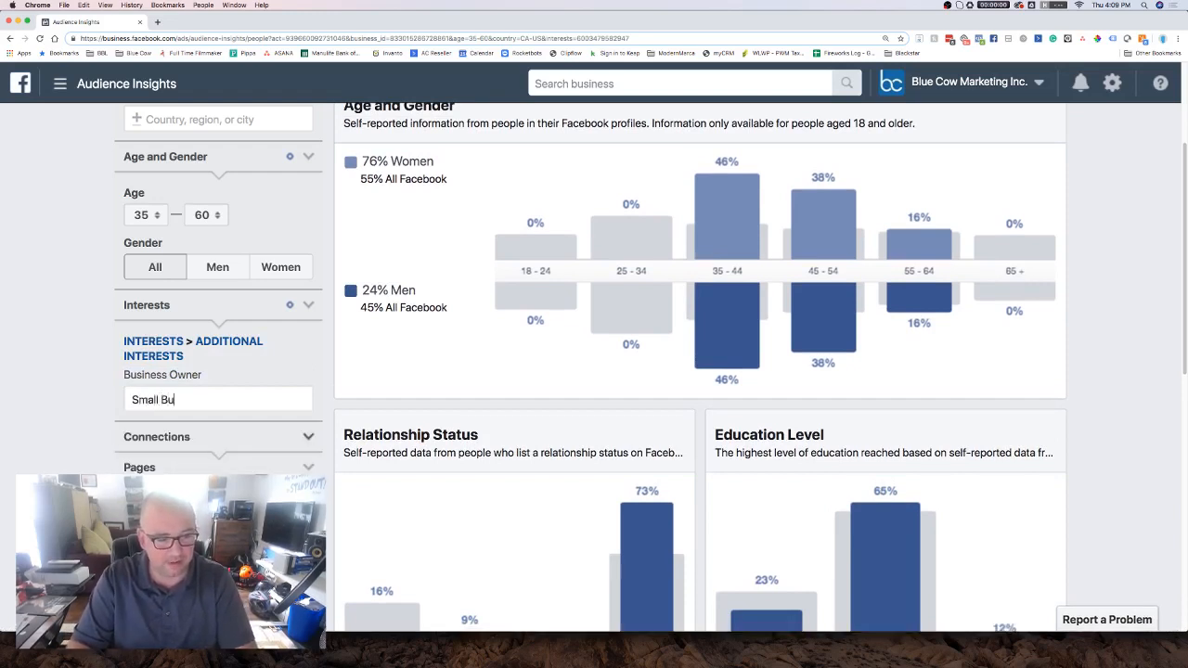
{"action": "type", "text": "siness Owner"}
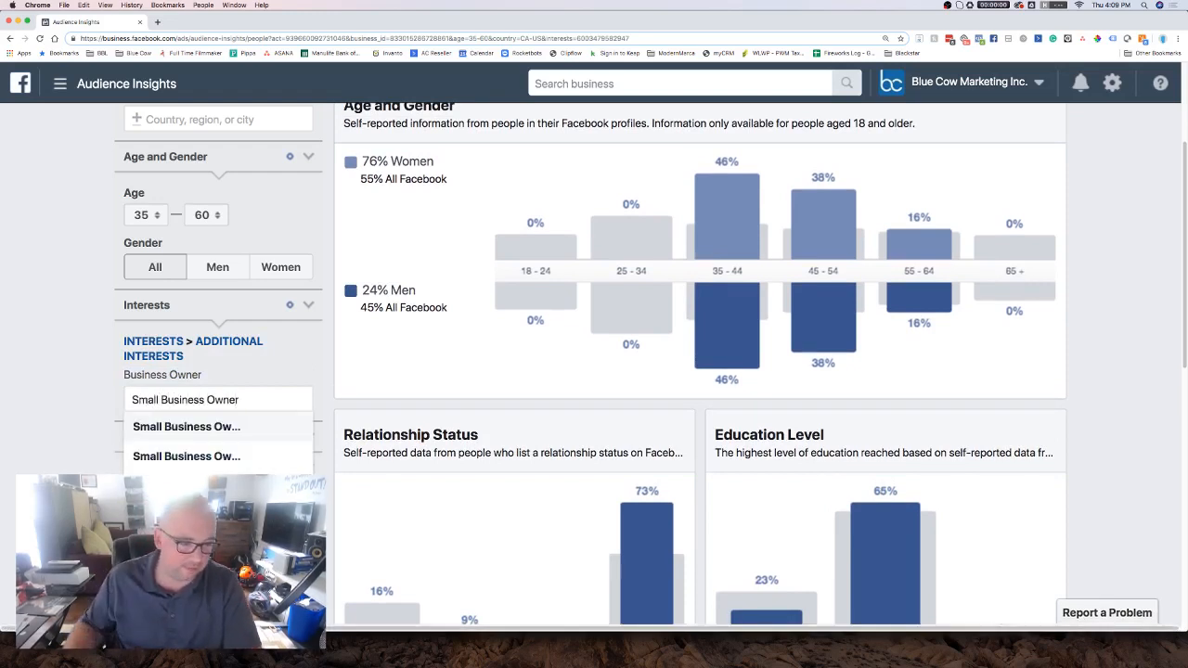
{"action": "left_click", "coordinate": [212, 440]}
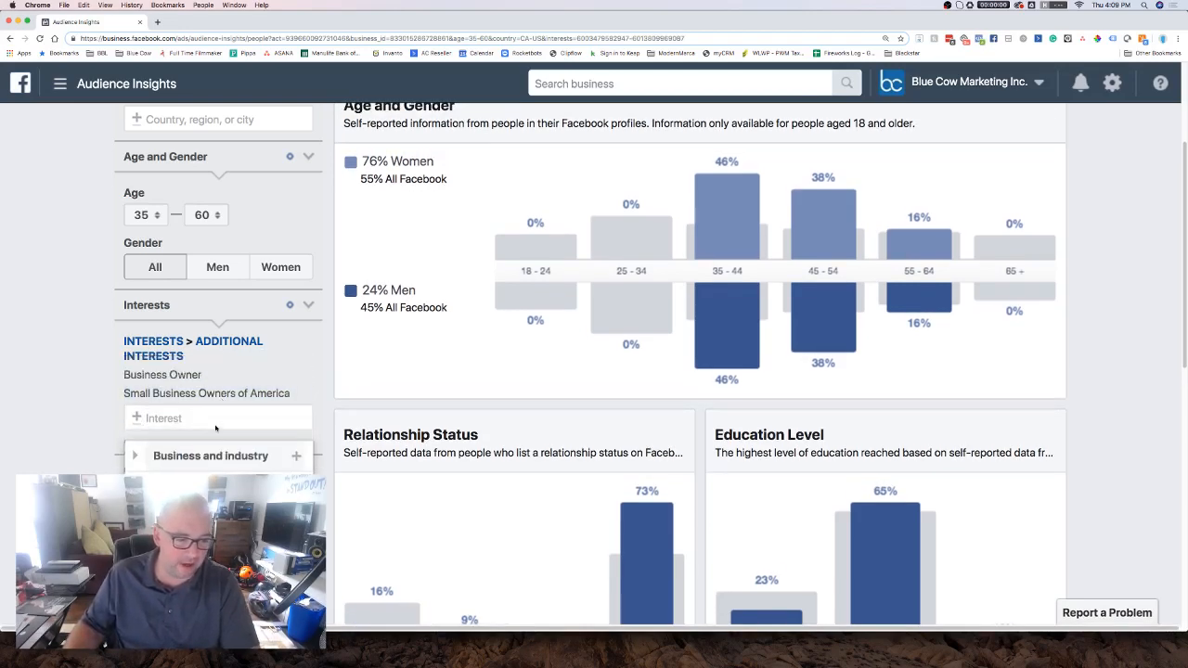
Step: Add Small Business Owners as an interest and remove Small Business Owners of America from the interests
{"action": "key", "text": "super+minus"}
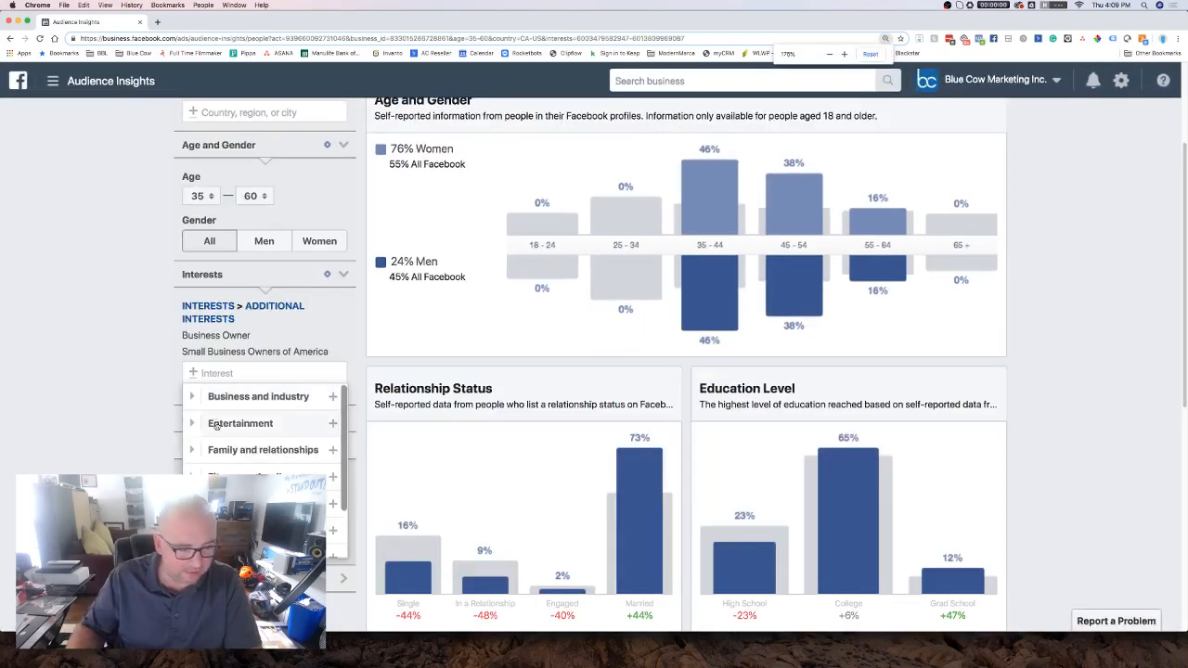
{"action": "type", "text": "Sma"}
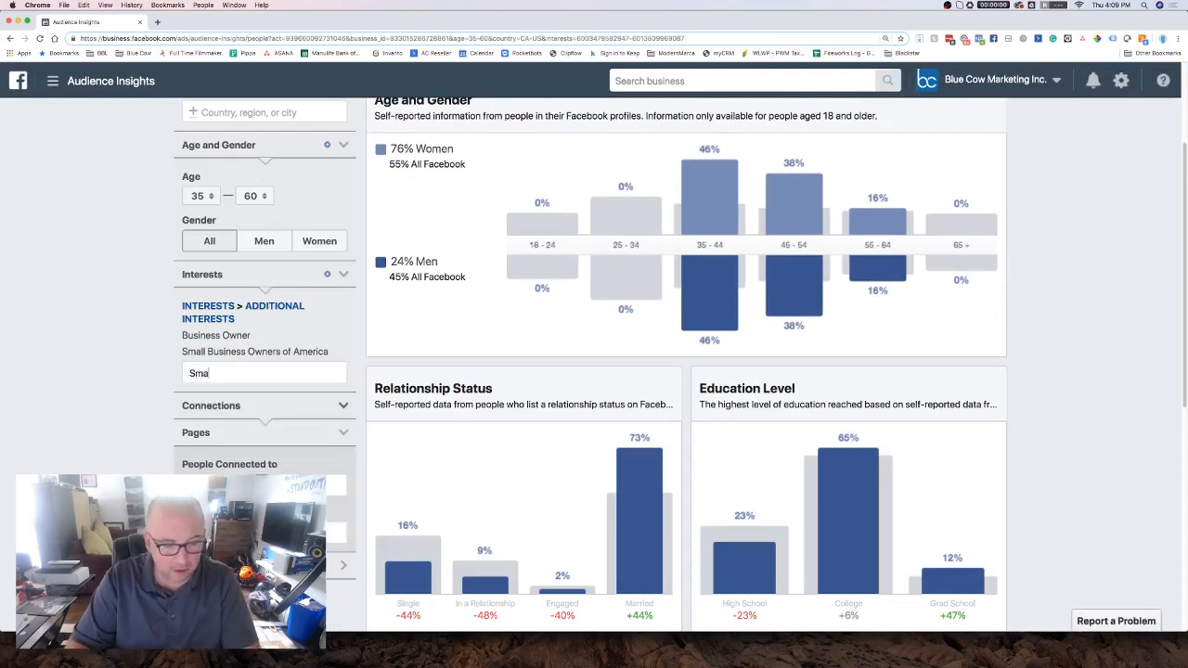
{"action": "type", "text": "ll BUsune"}
{"action": "key", "text": "BackSpace"}
{"action": "key", "text": "BackSpace"}
{"action": "key", "text": "BackSpace"}
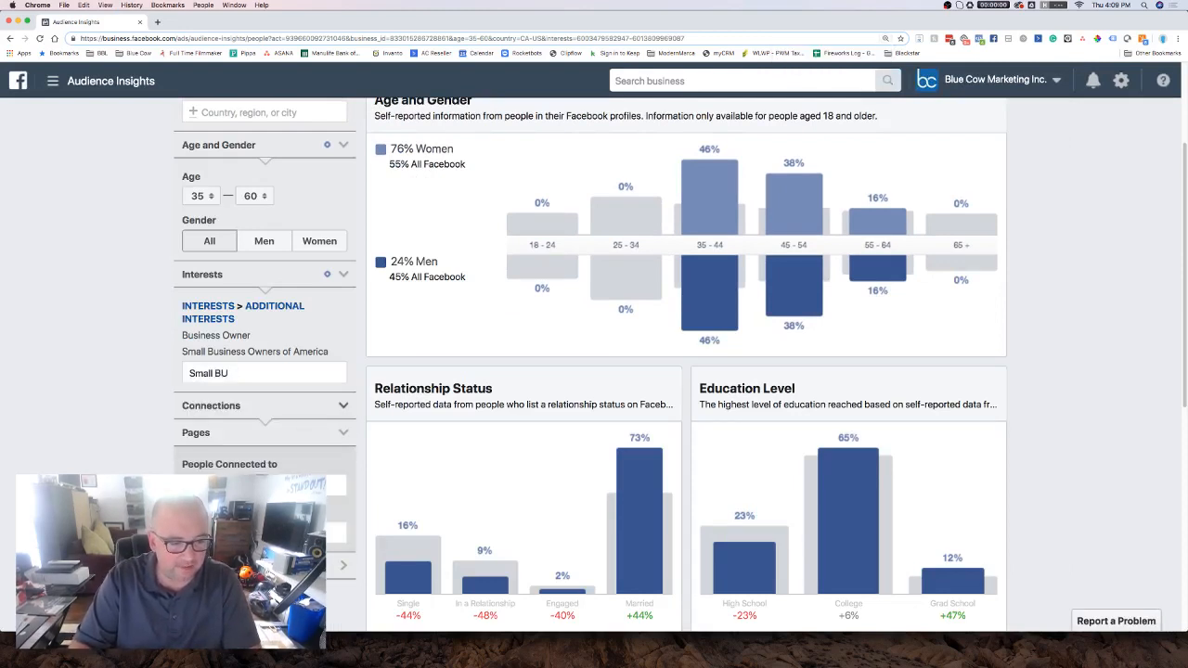
{"action": "type", "text": "siness"}
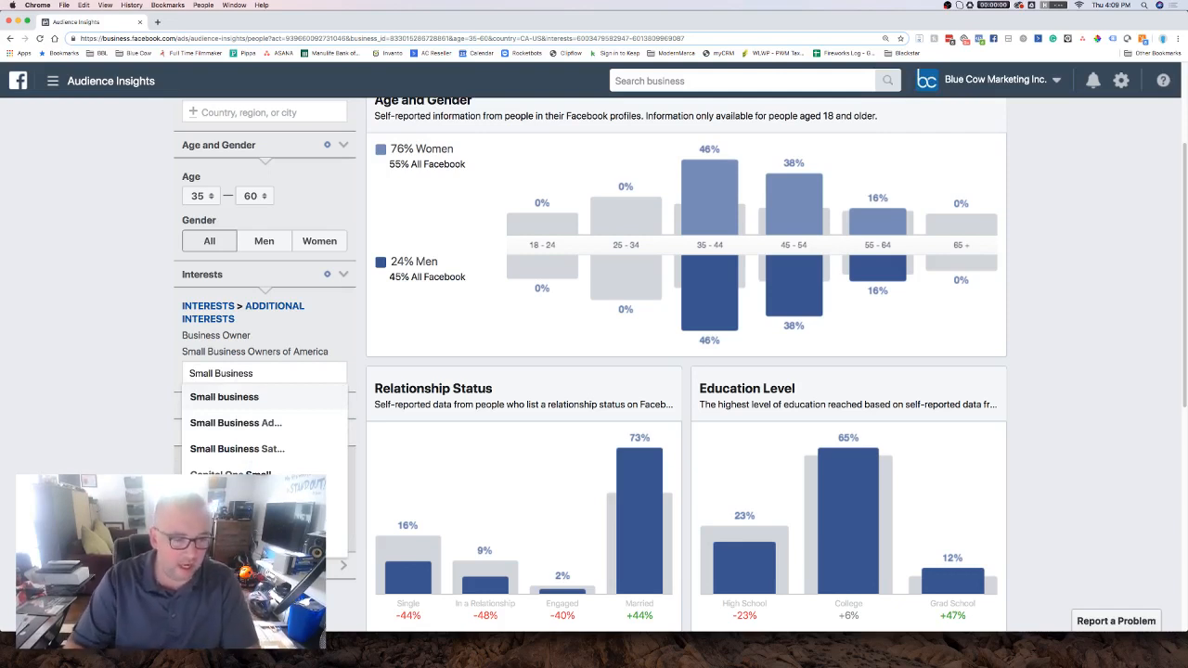
{"action": "type", "text": " Owners"}
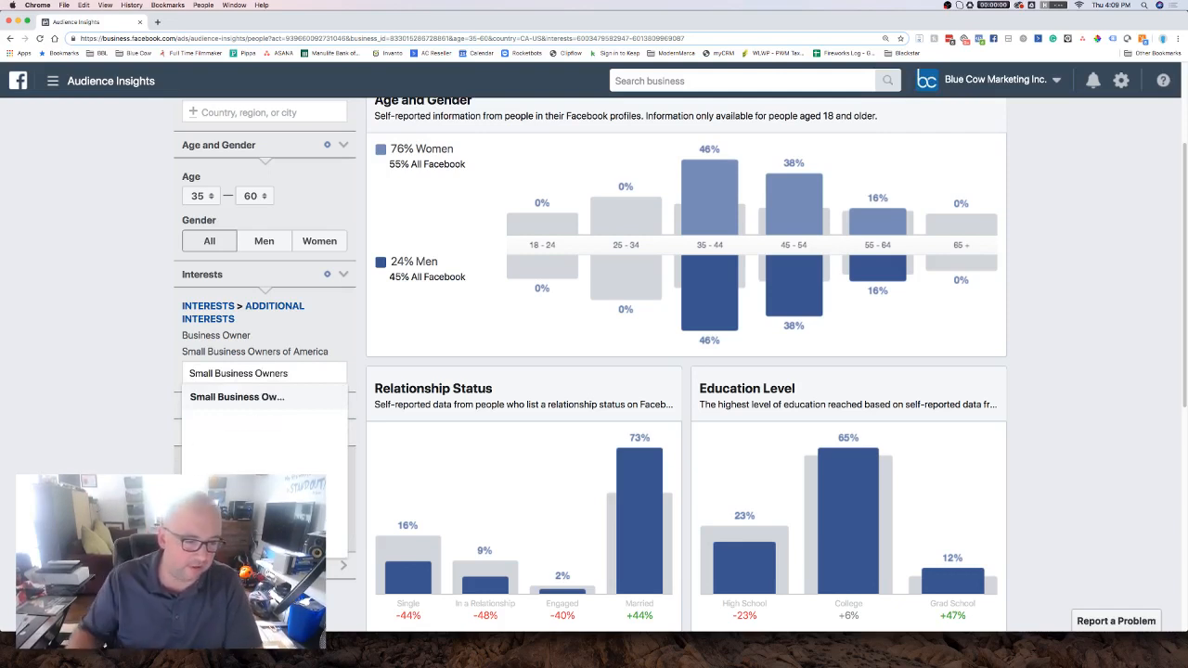
{"action": "left_click", "coordinate": [227, 397]}
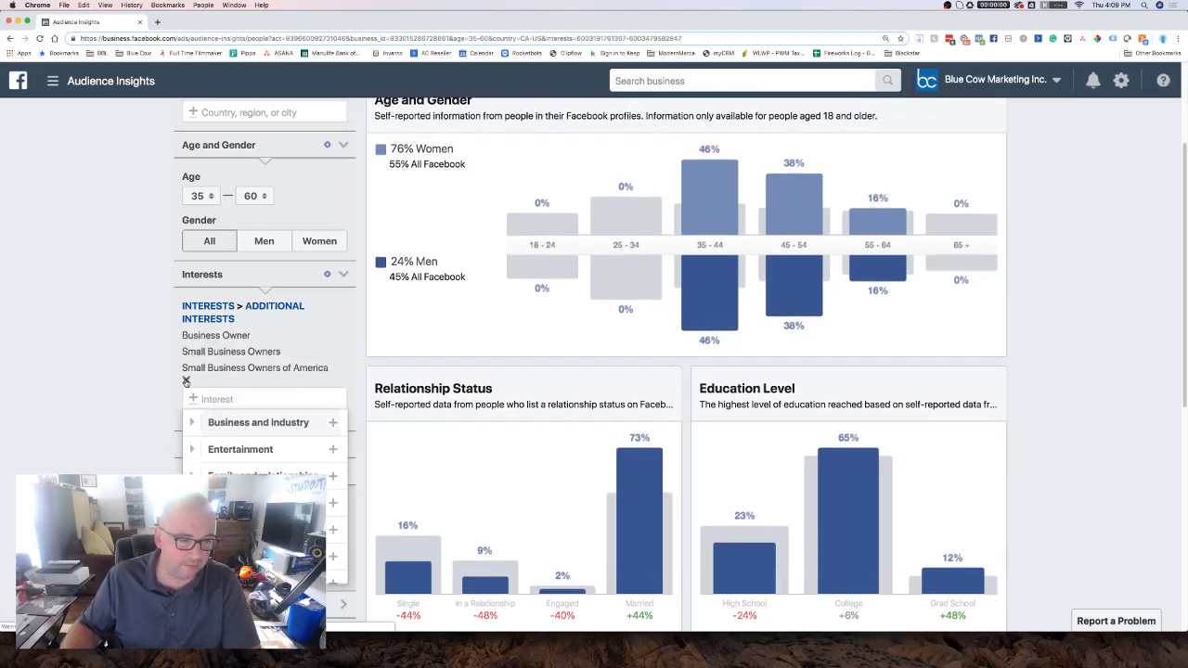
{"action": "left_click", "coordinate": [186, 380]}
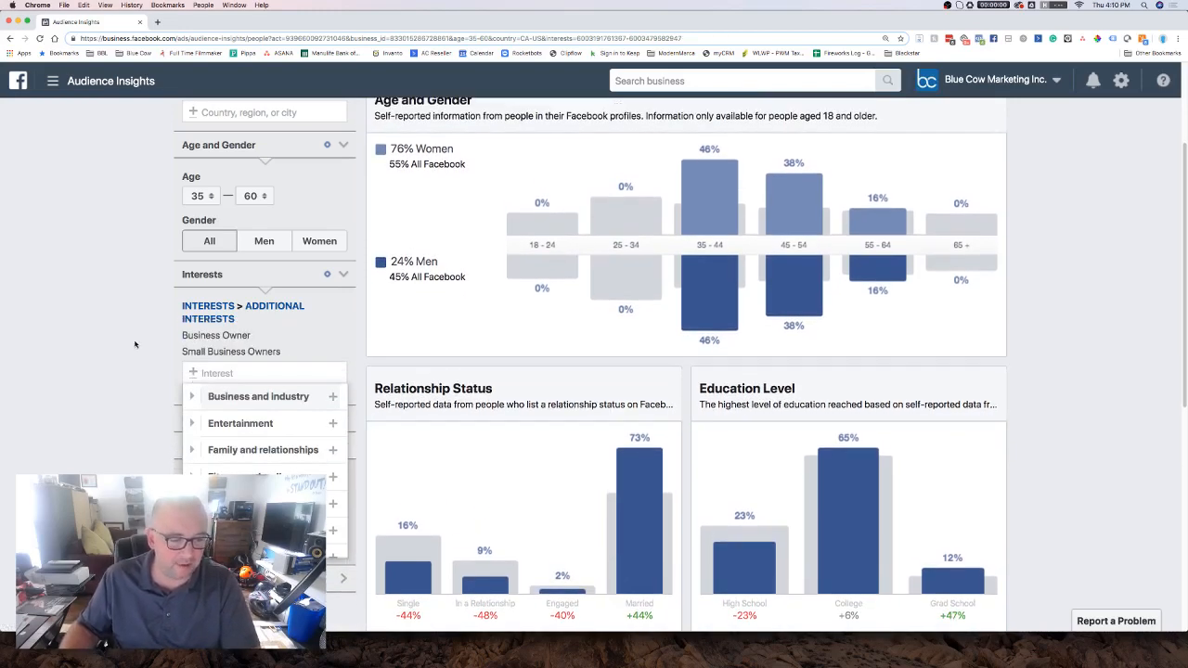
{"action": "left_click", "coordinate": [135, 344]}
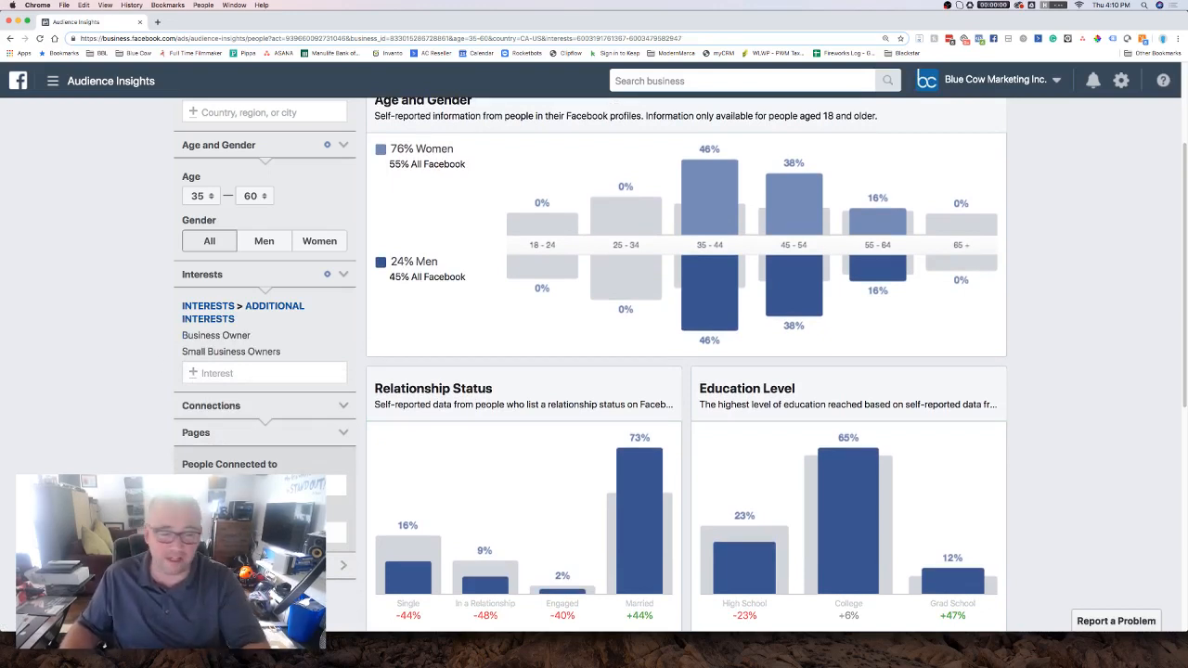
Step: Add Grant Cardone to the audience's interests
{"action": "left_click", "coordinate": [220, 373]}
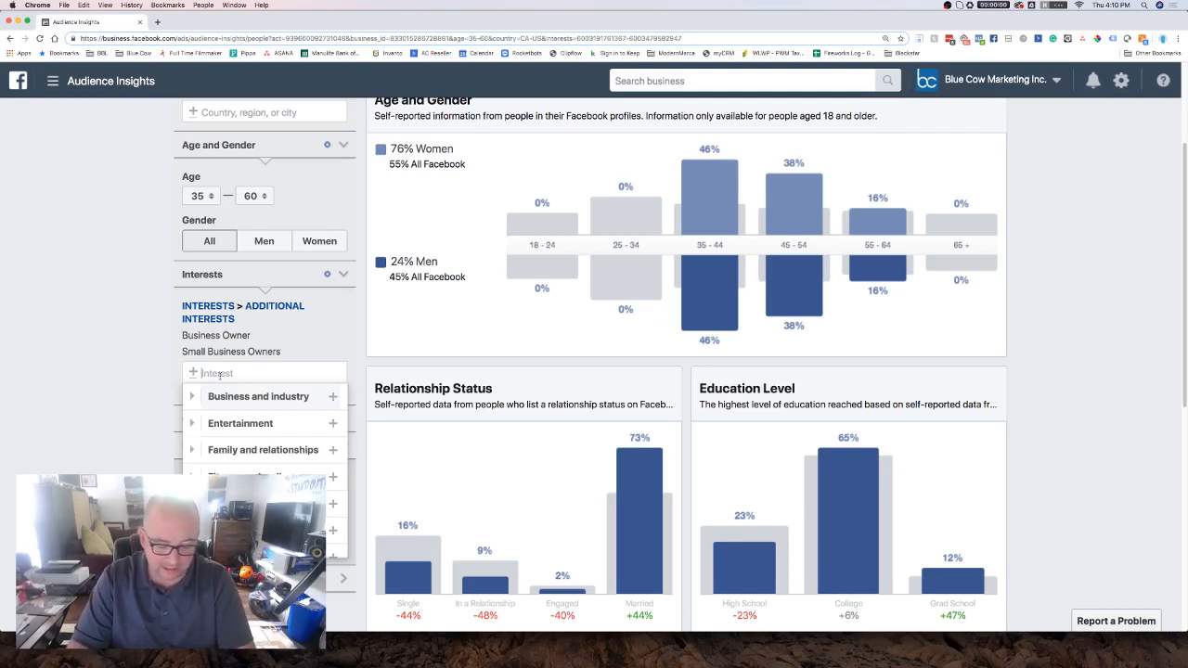
{"action": "type", "text": "Grant Car"}
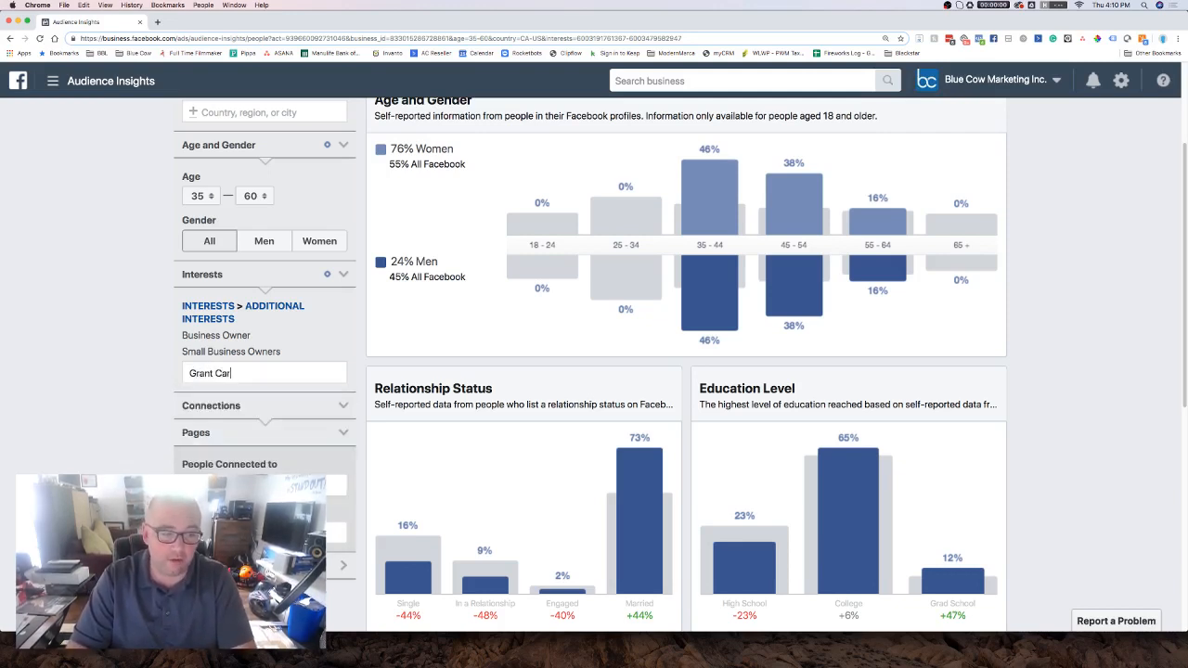
{"action": "left_click", "coordinate": [221, 397]}
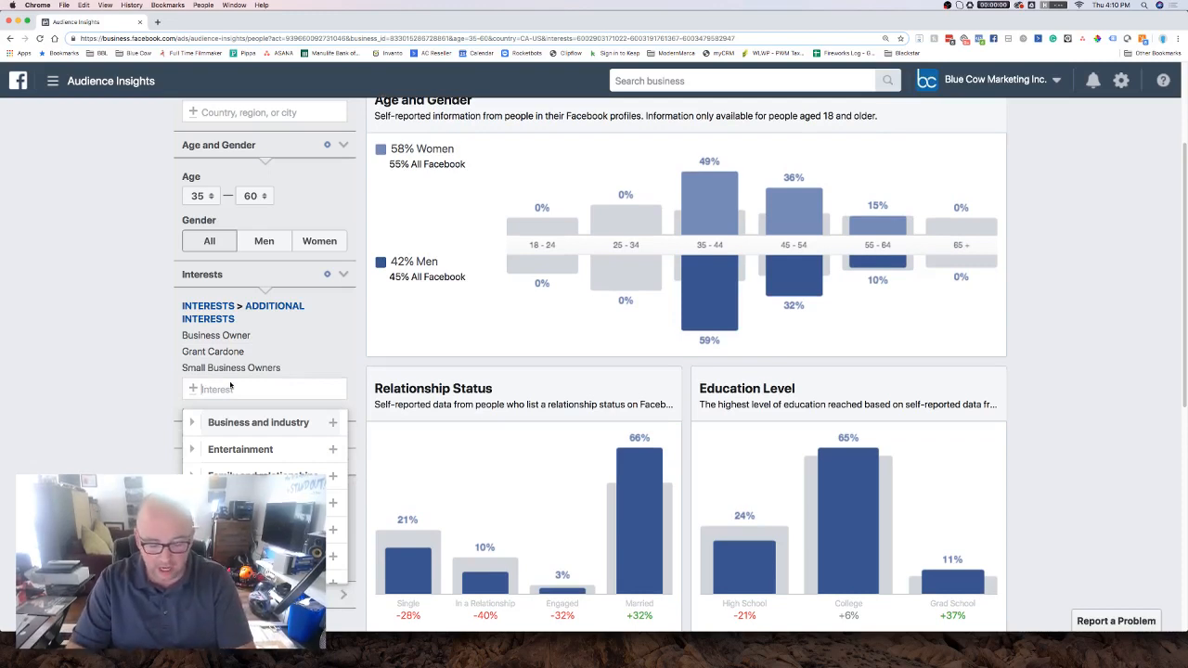
Step: Add Mari Smith and Frank Kern to the audience's interests
{"action": "type", "text": "Mari Smith"}
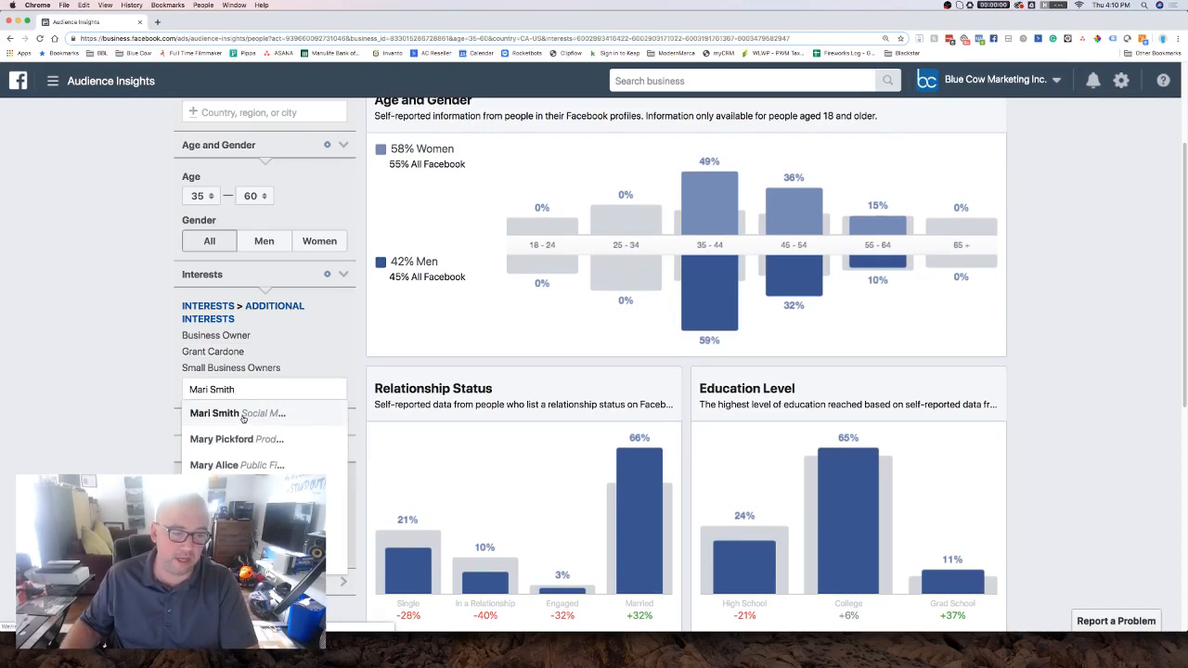
{"action": "left_click", "coordinate": [234, 413]}
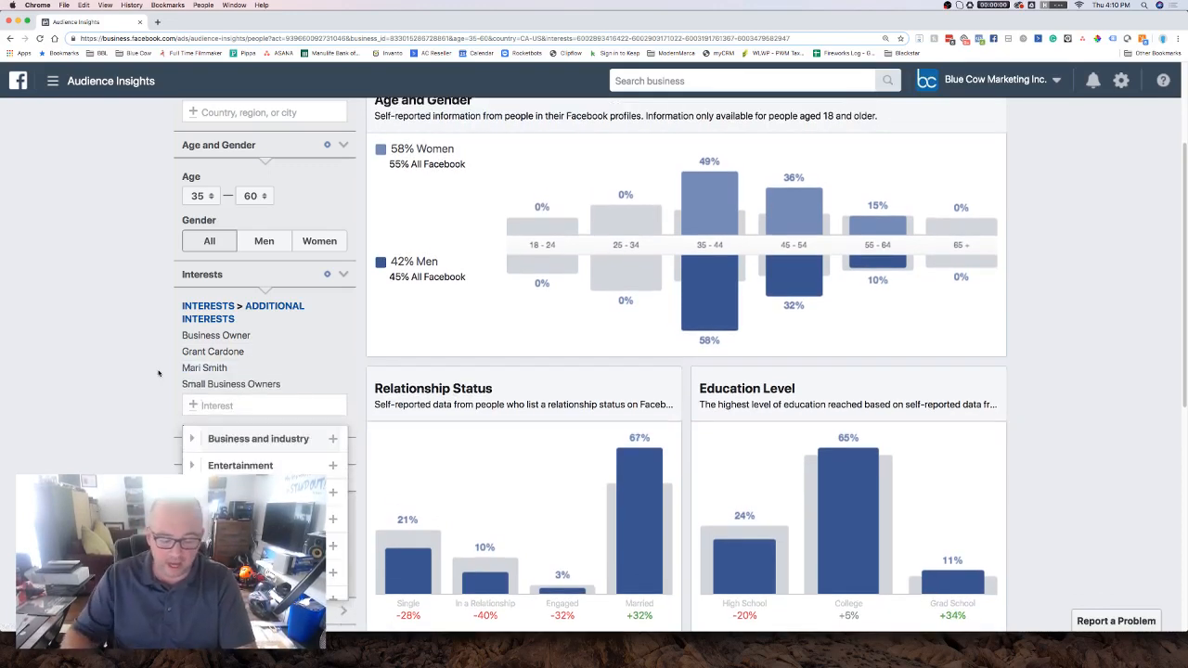
{"action": "type", "text": "Frank J"}
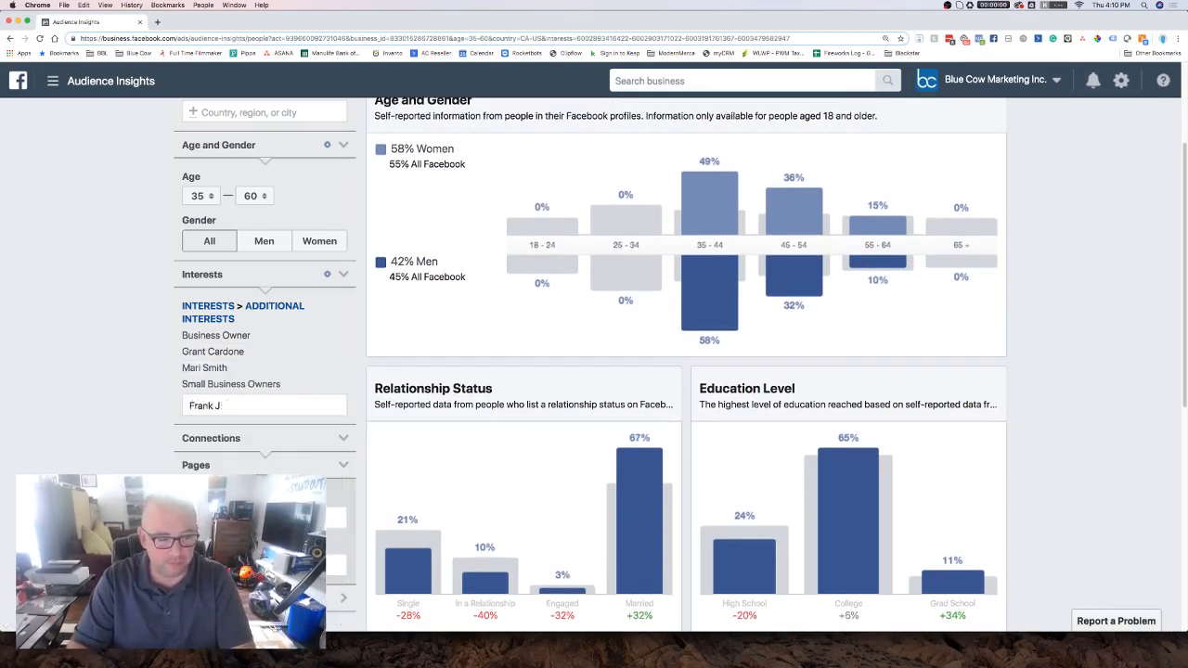
{"action": "key", "text": "BackSpace"}
{"action": "type", "text": "Kern"}
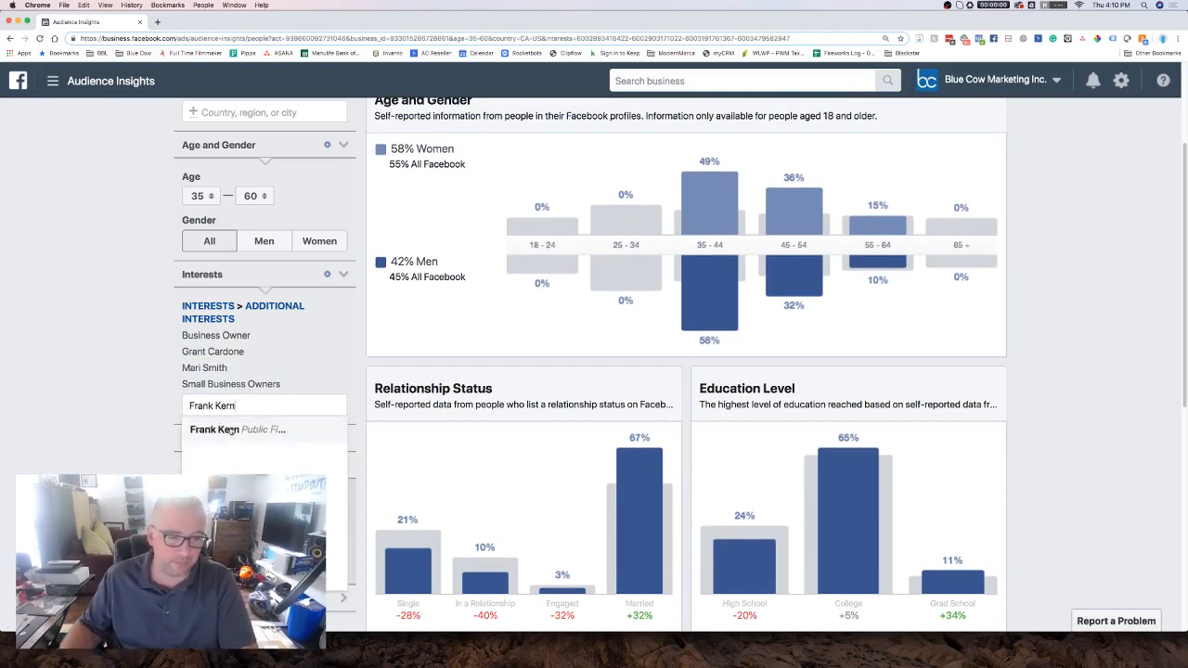
{"action": "left_click", "coordinate": [232, 429]}
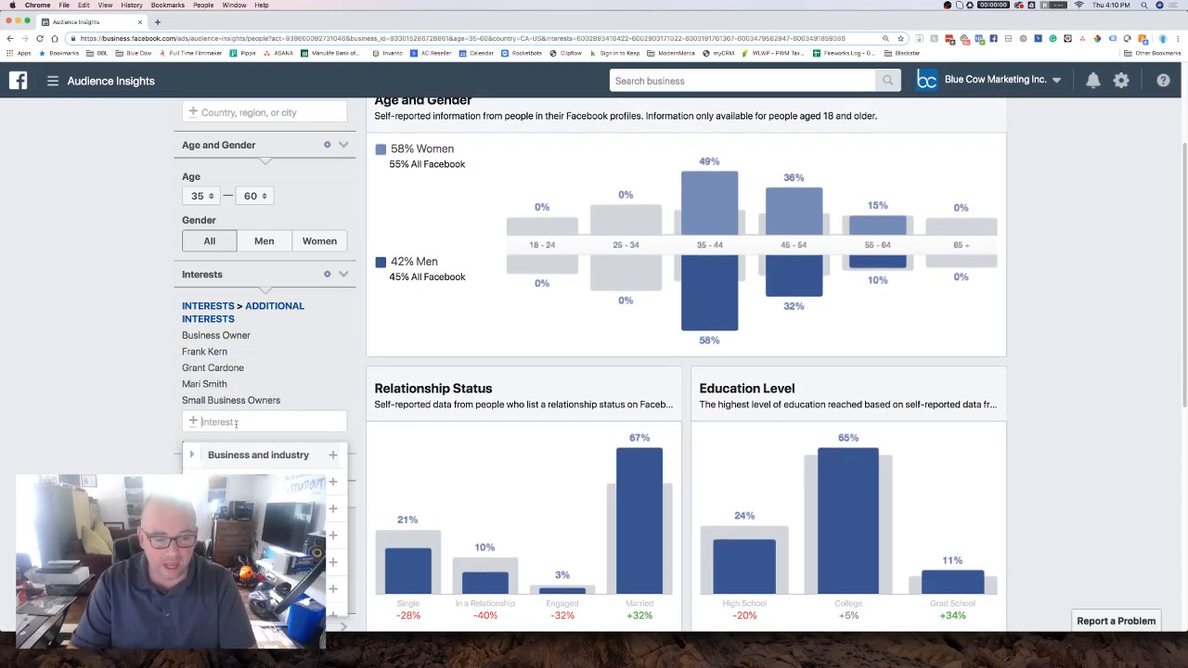
Step: Add Ryan Deiss to the audience's interests and close the interest suggestions
{"action": "type", "text": "Ryan D"}
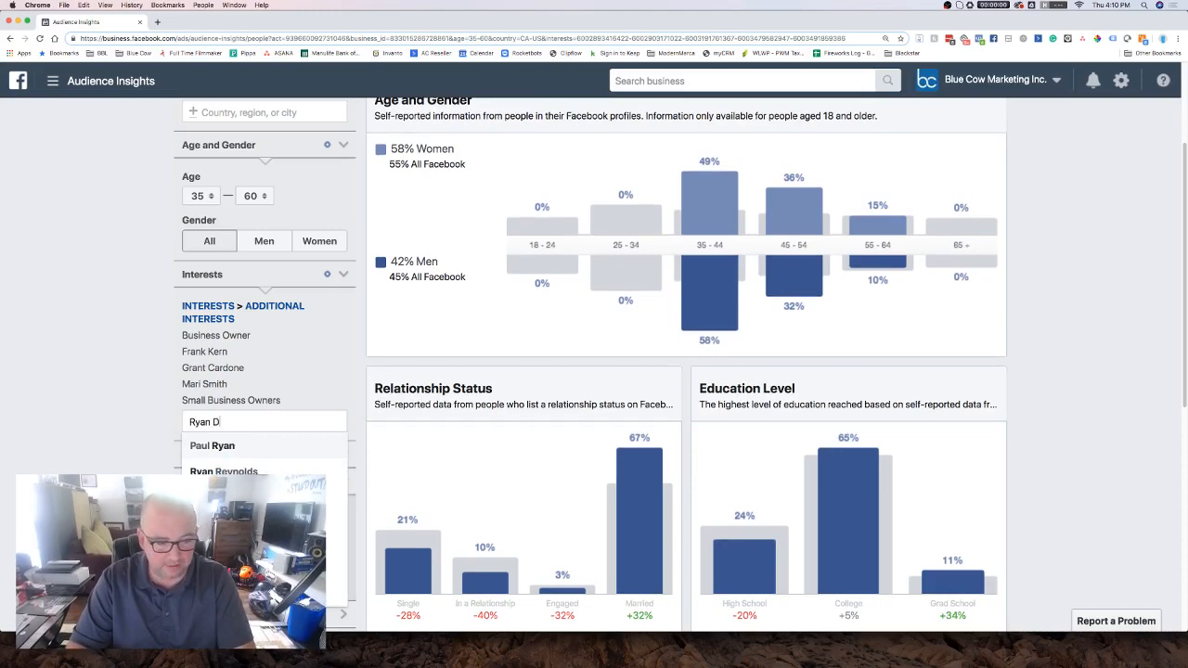
{"action": "type", "text": "ei"}
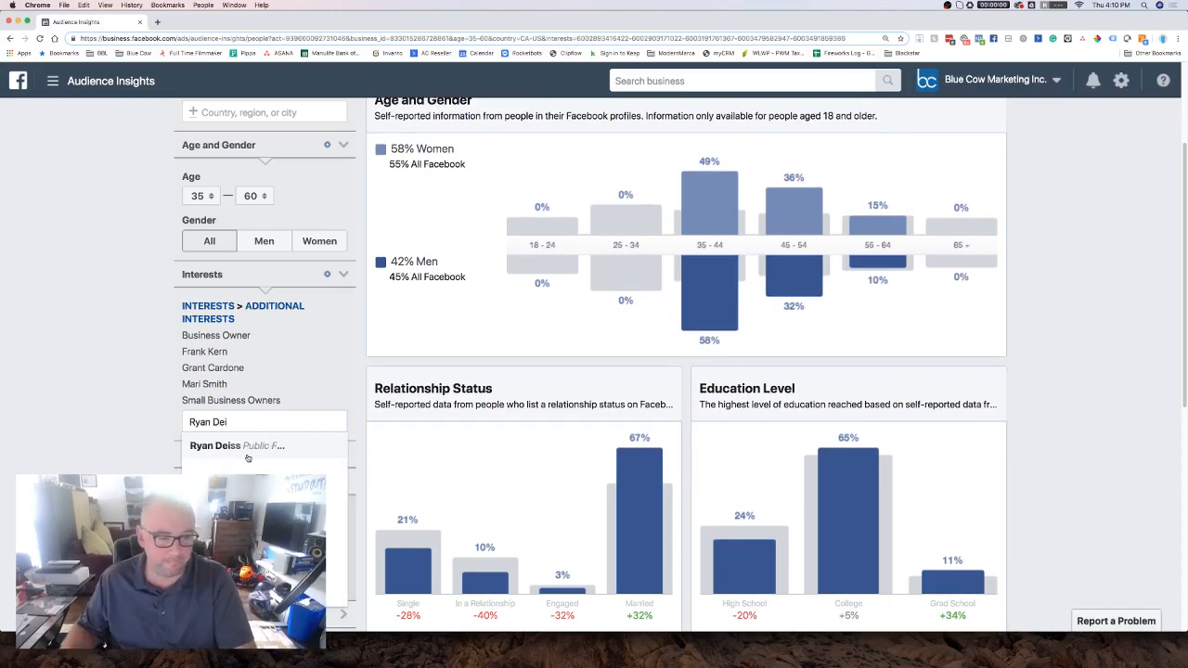
{"action": "left_click", "coordinate": [243, 449]}
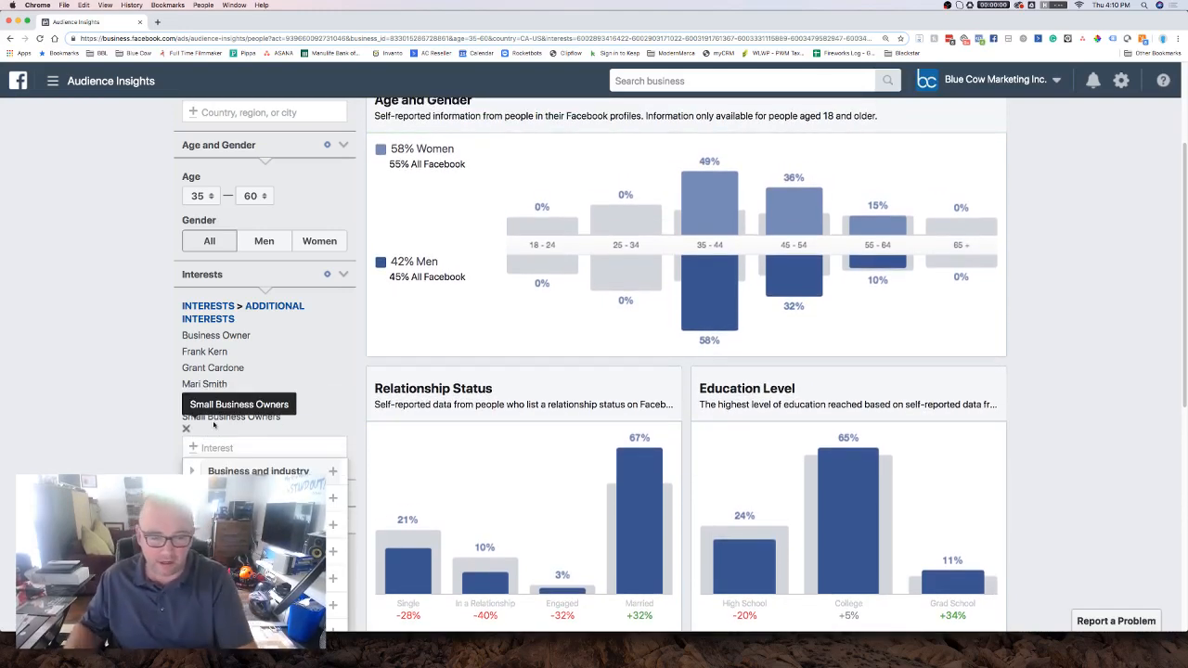
{"action": "left_click", "coordinate": [115, 348]}
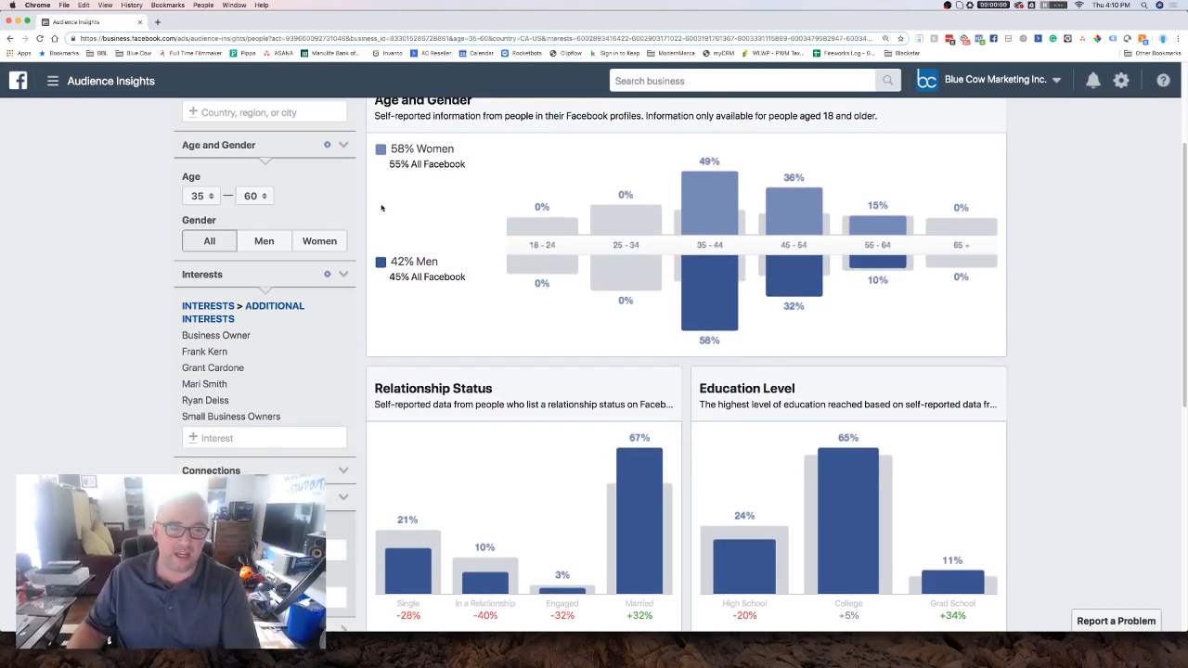
Step: Remove All United States from the audience's locations, keeping only Canada
{"action": "scroll", "coordinate": [381, 208], "scroll_direction": "up", "scroll_amount": 3}
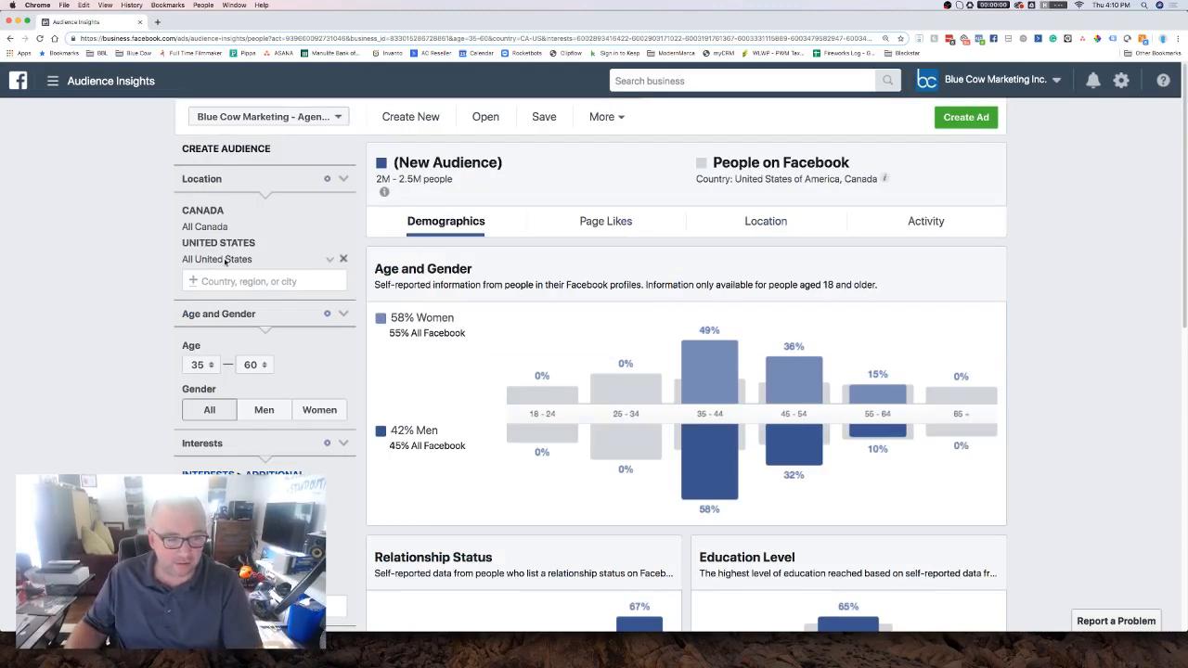
{"action": "left_click", "coordinate": [345, 261]}
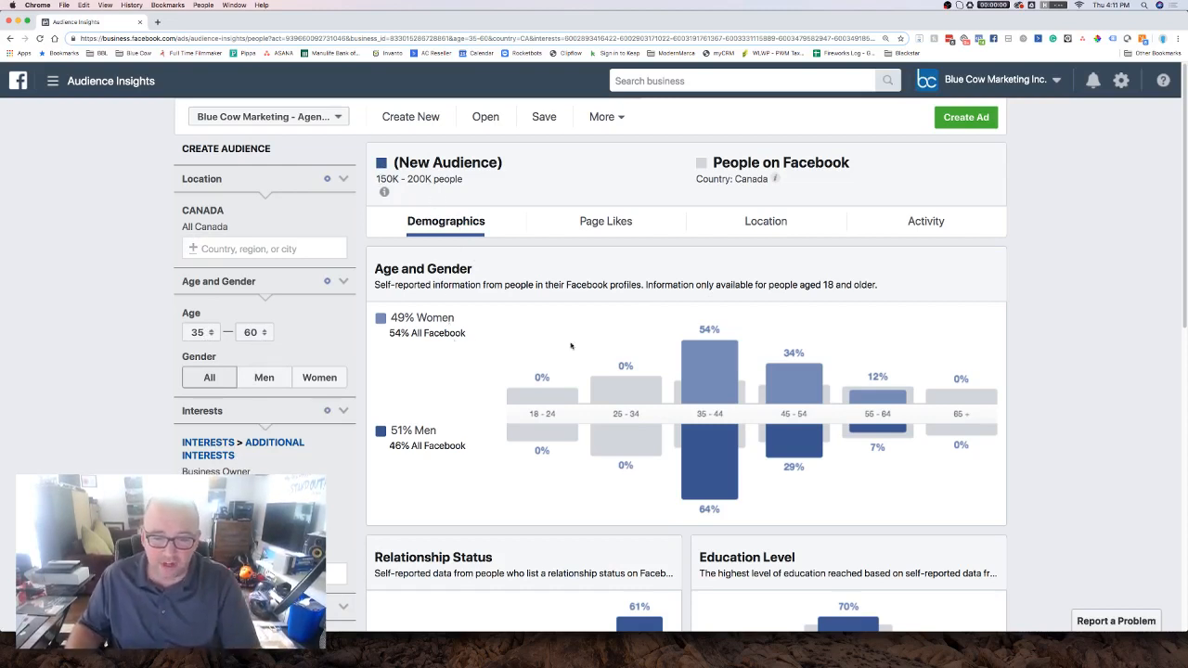
Step: Examine the Canadian audience's demographics: age and gender, relationship status, education level and job titles
{"action": "mouse_move", "coordinate": [699, 359]}
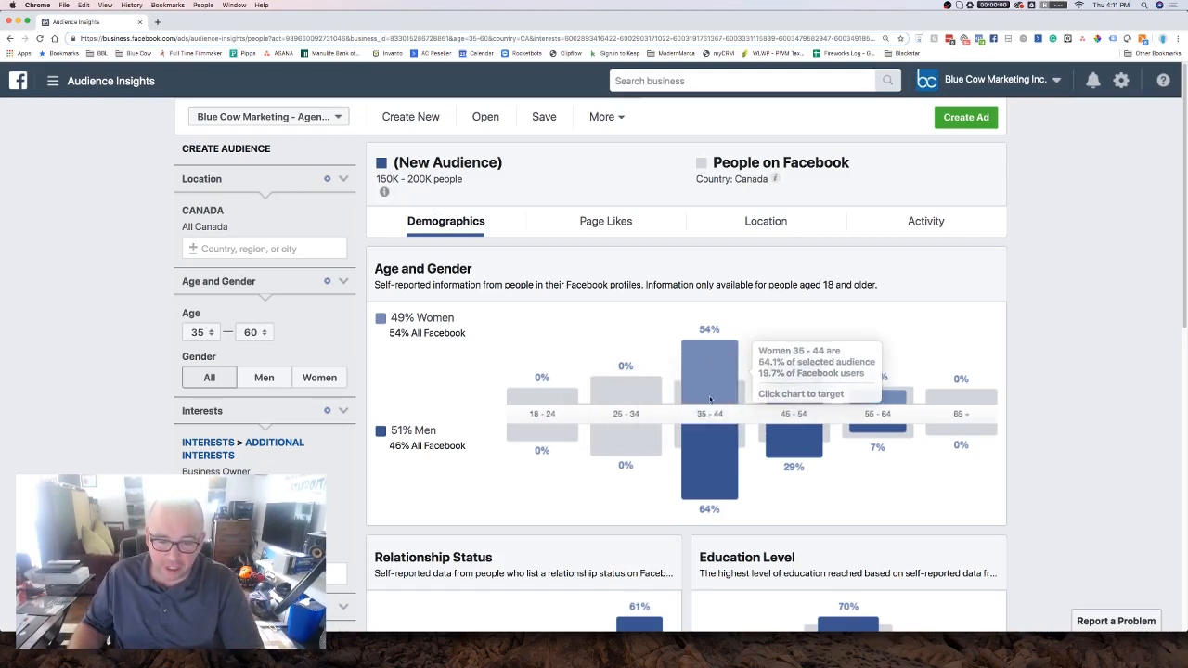
{"action": "mouse_move", "coordinate": [883, 393]}
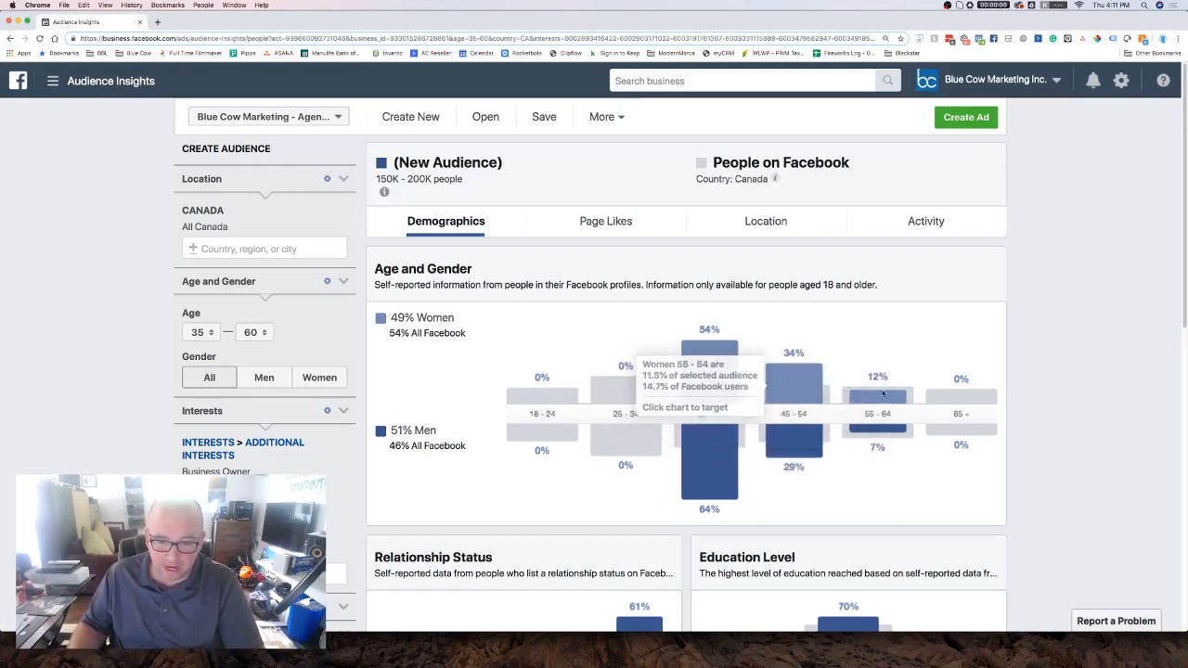
{"action": "mouse_move", "coordinate": [889, 414]}
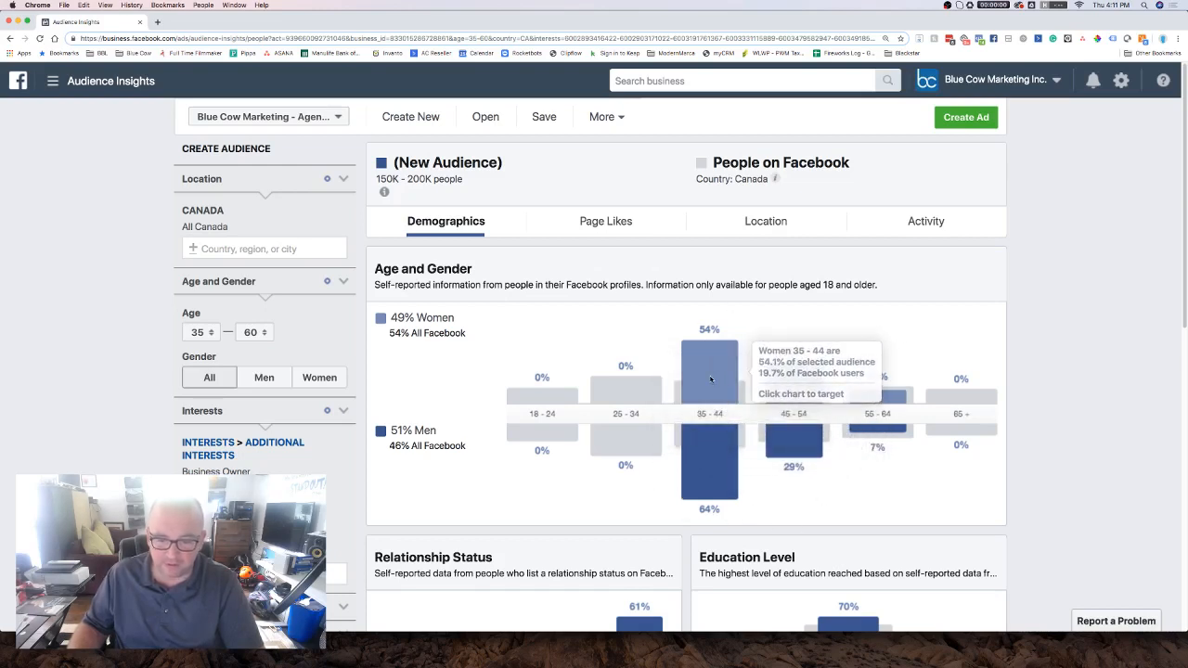
{"action": "scroll", "coordinate": [710, 450], "scroll_direction": "down", "scroll_amount": 3}
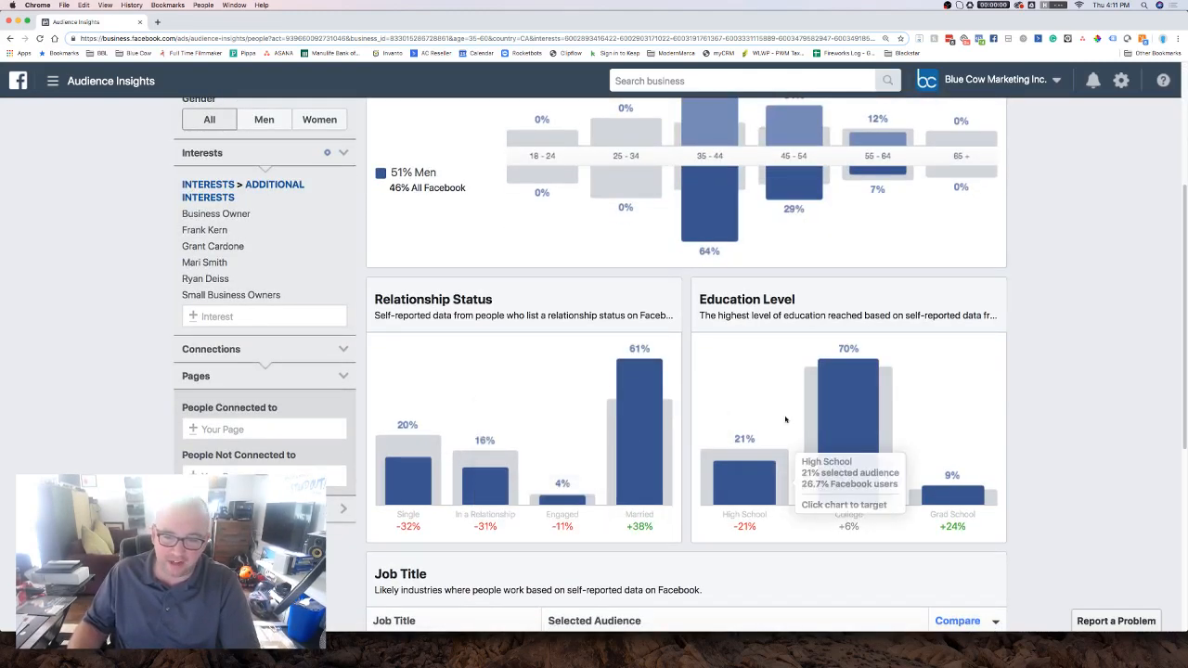
{"action": "scroll", "coordinate": [784, 454], "scroll_direction": "down", "scroll_amount": 5}
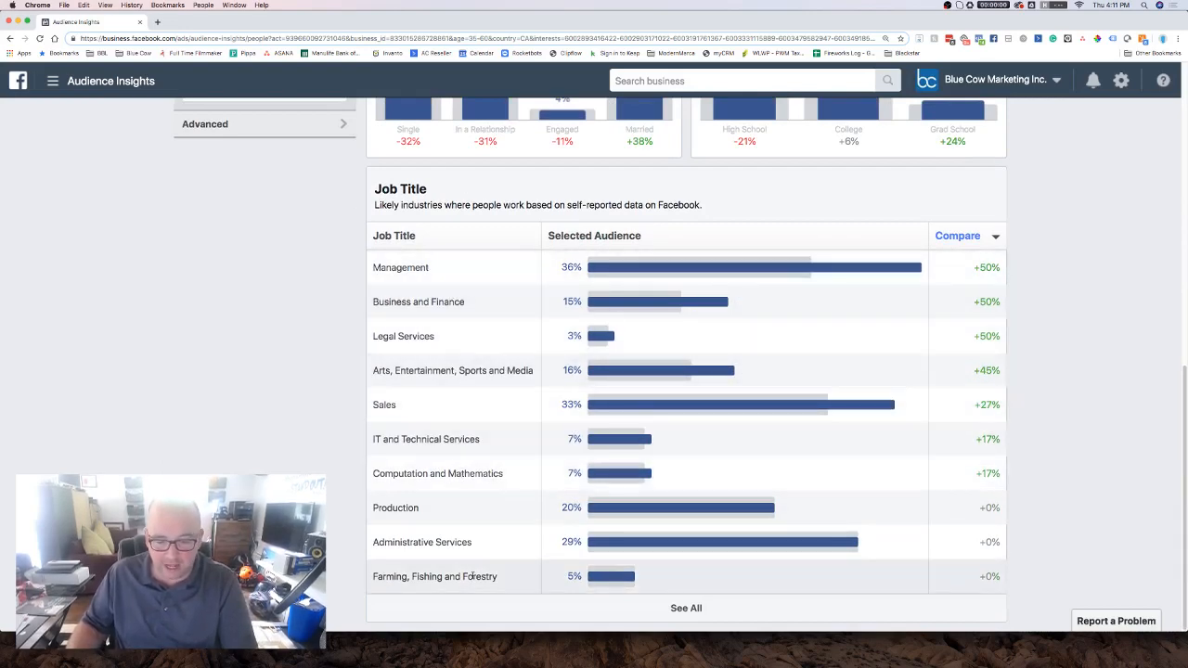
{"action": "scroll", "coordinate": [479, 576], "scroll_direction": "up", "scroll_amount": 15}
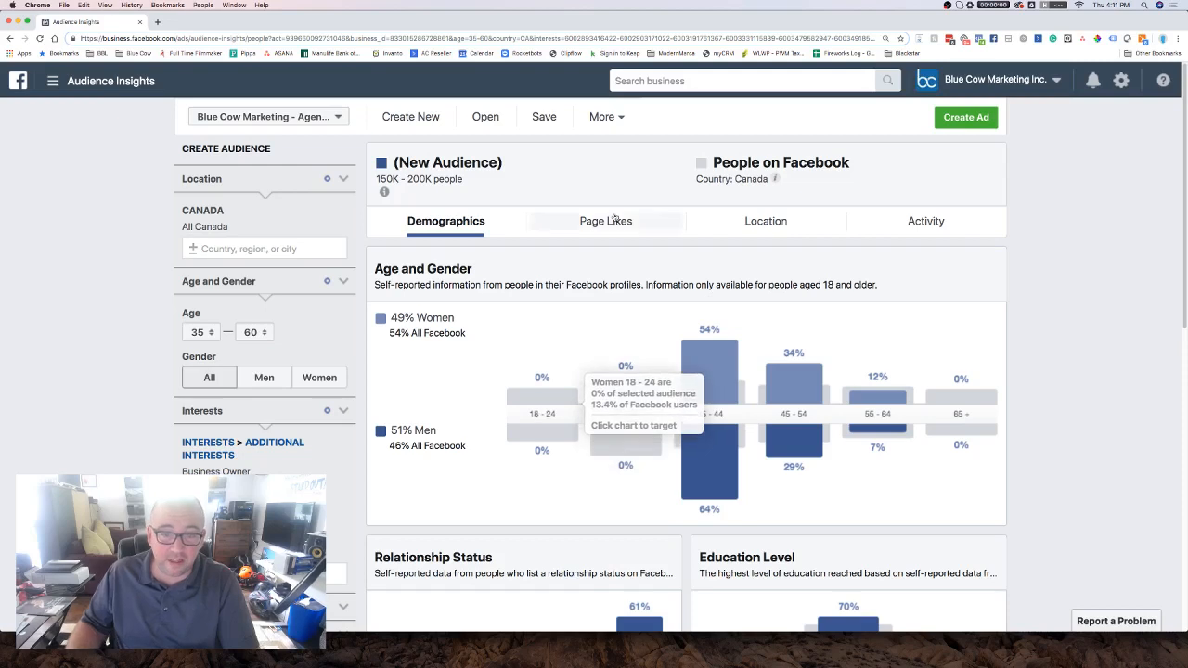
Step: Review the audience's page likes, covering the top categories and the most relevant Facebook pages
{"action": "left_click", "coordinate": [614, 223]}
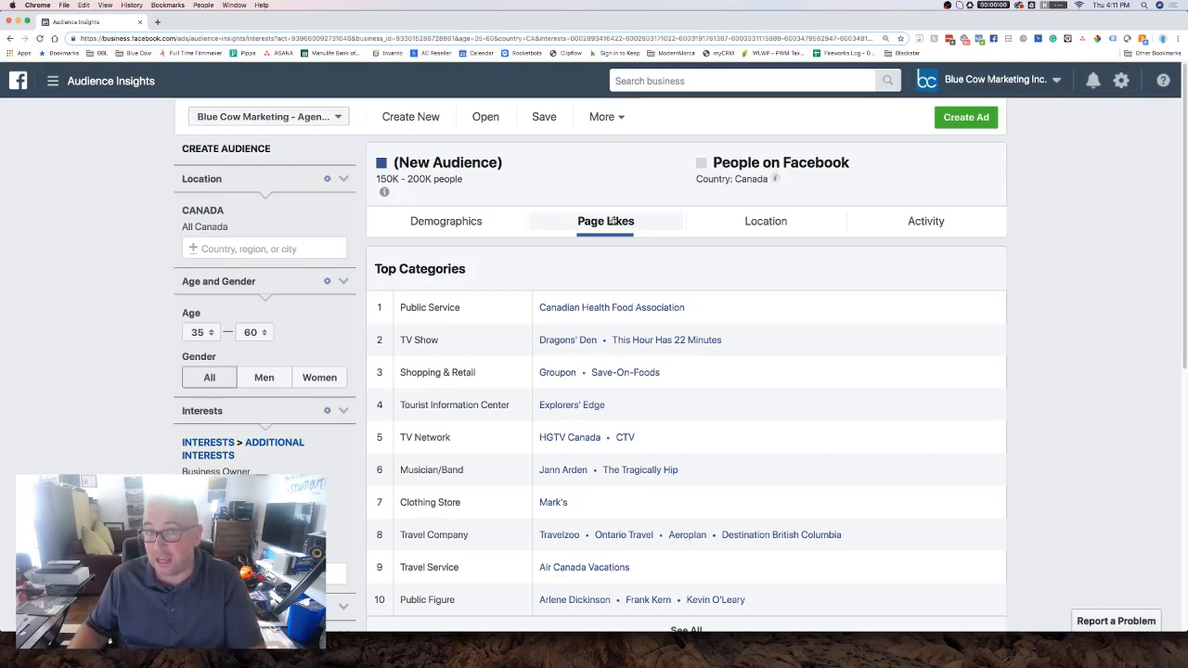
{"action": "scroll", "coordinate": [662, 260], "scroll_direction": "down", "scroll_amount": 1}
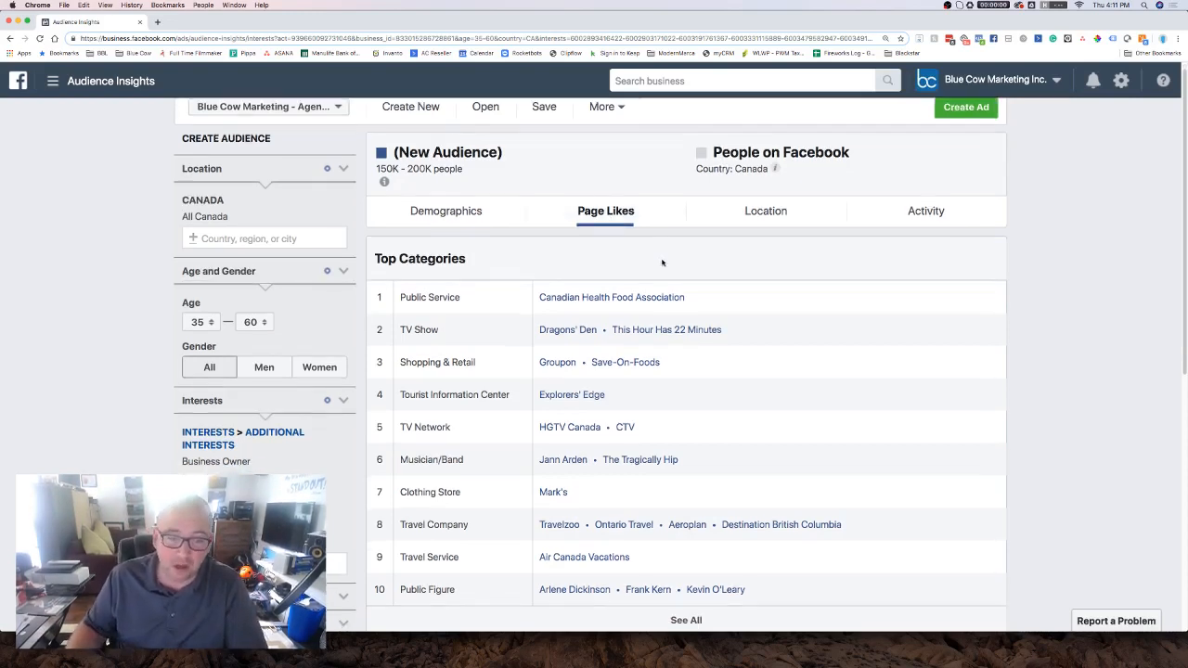
{"action": "scroll", "coordinate": [660, 260], "scroll_direction": "down", "scroll_amount": 1}
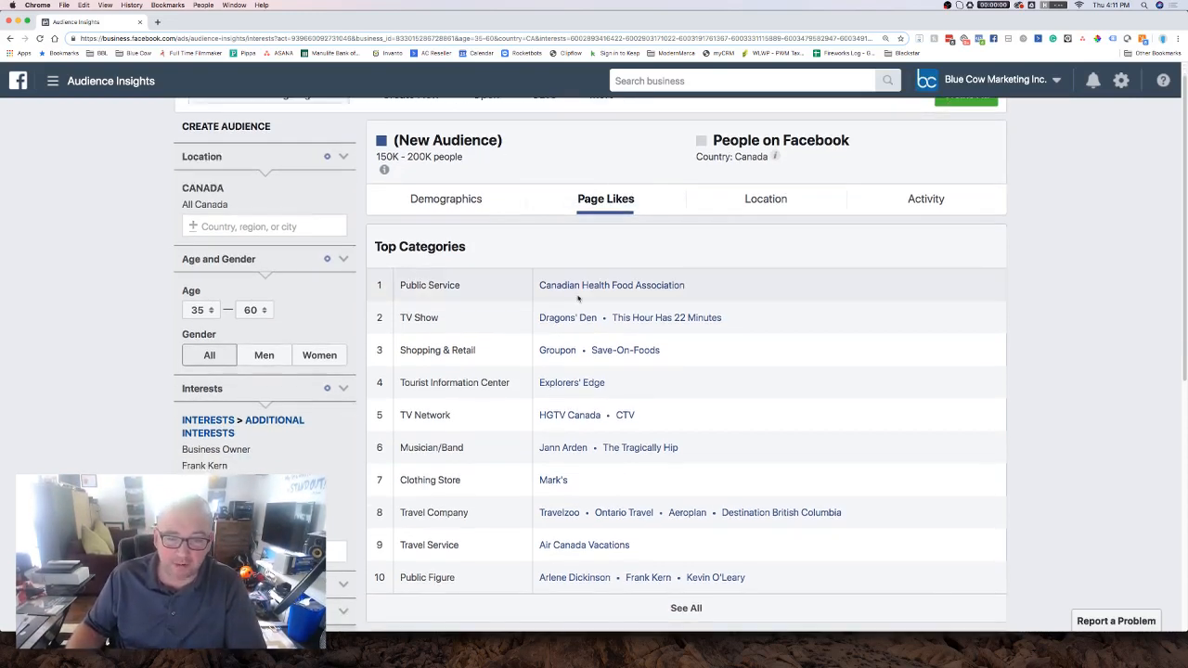
{"action": "scroll", "coordinate": [624, 290], "scroll_direction": "down", "scroll_amount": 3}
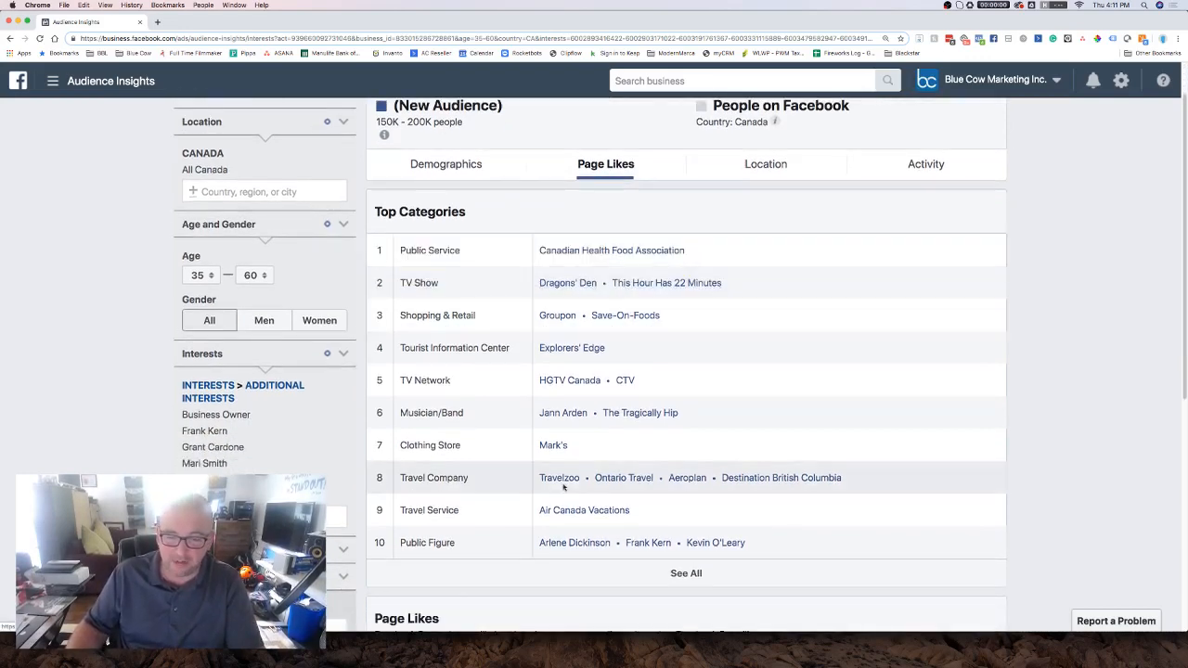
{"action": "scroll", "coordinate": [682, 461], "scroll_direction": "down", "scroll_amount": 10}
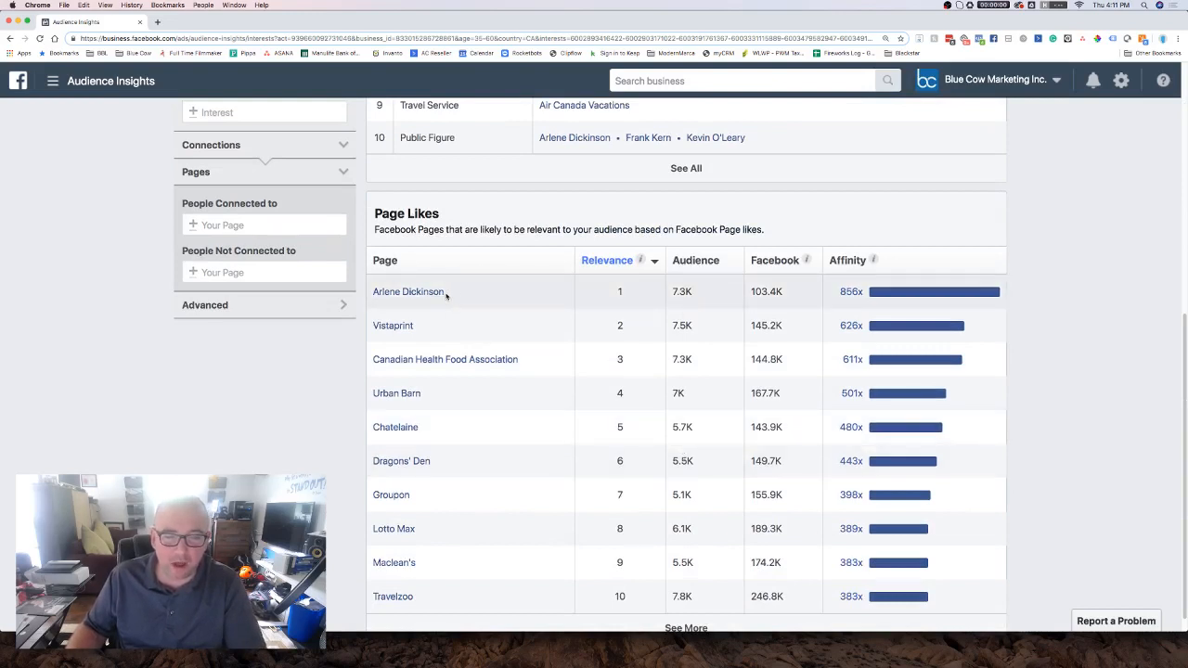
{"action": "mouse_move", "coordinate": [433, 294]}
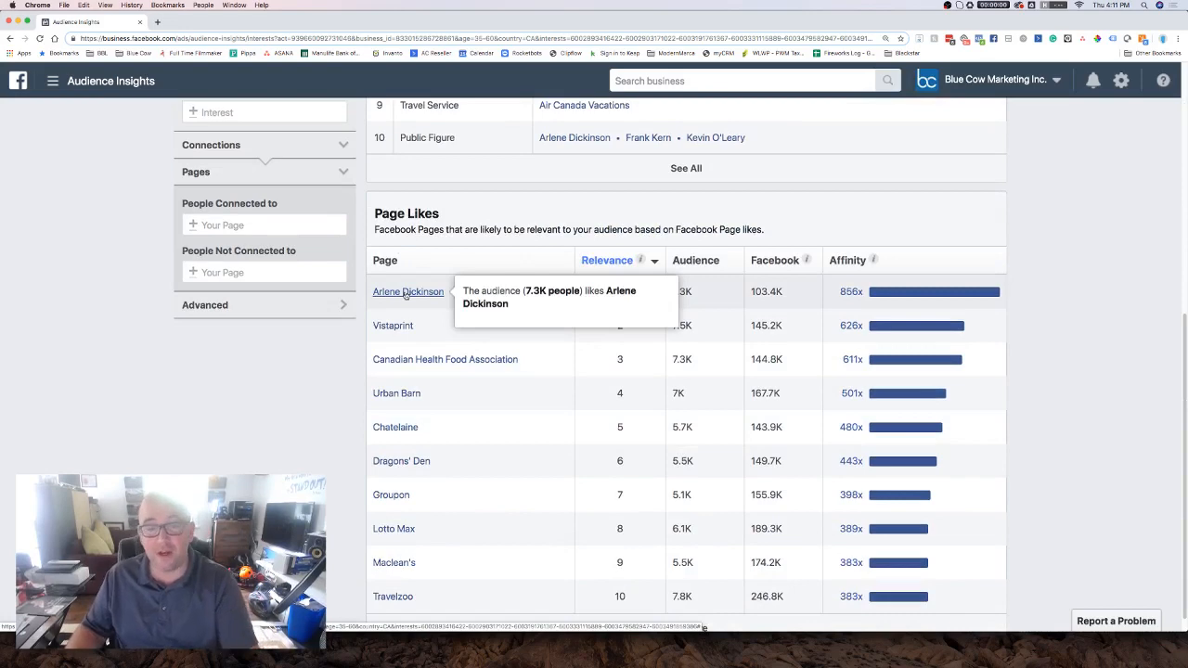
Step: Add Arlene Dickinson, the most relevant liked page, to the audience's interests
{"action": "scroll", "coordinate": [399, 306], "scroll_direction": "up", "scroll_amount": 5}
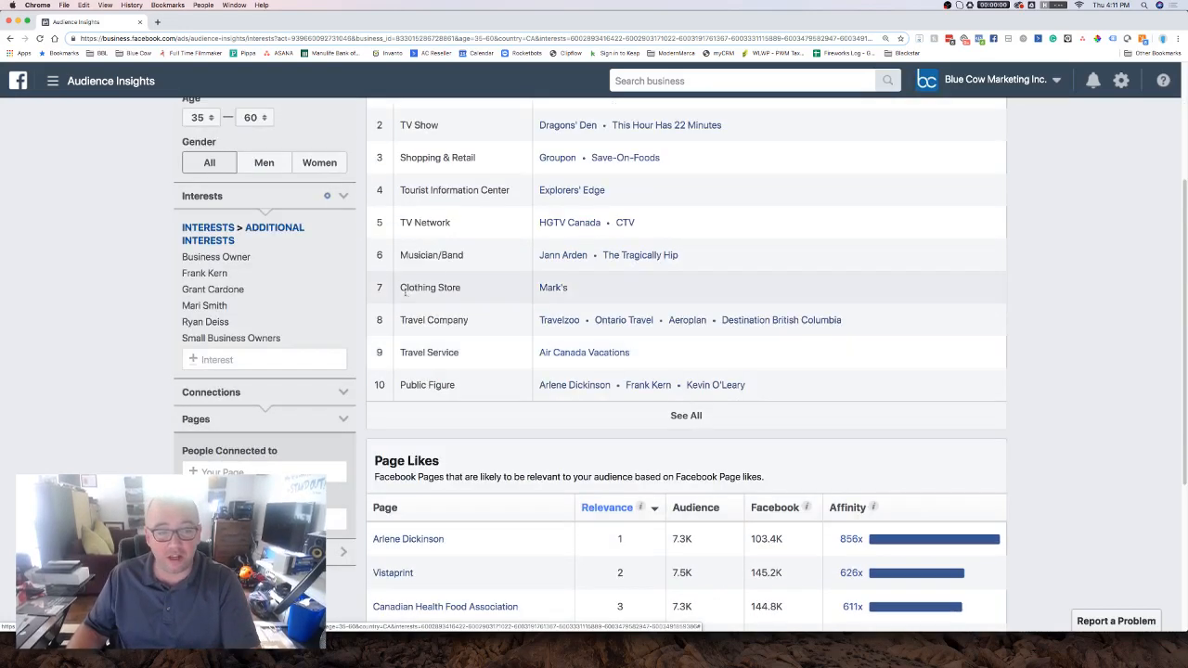
{"action": "left_click", "coordinate": [230, 360]}
{"action": "type", "text": "Arle"}
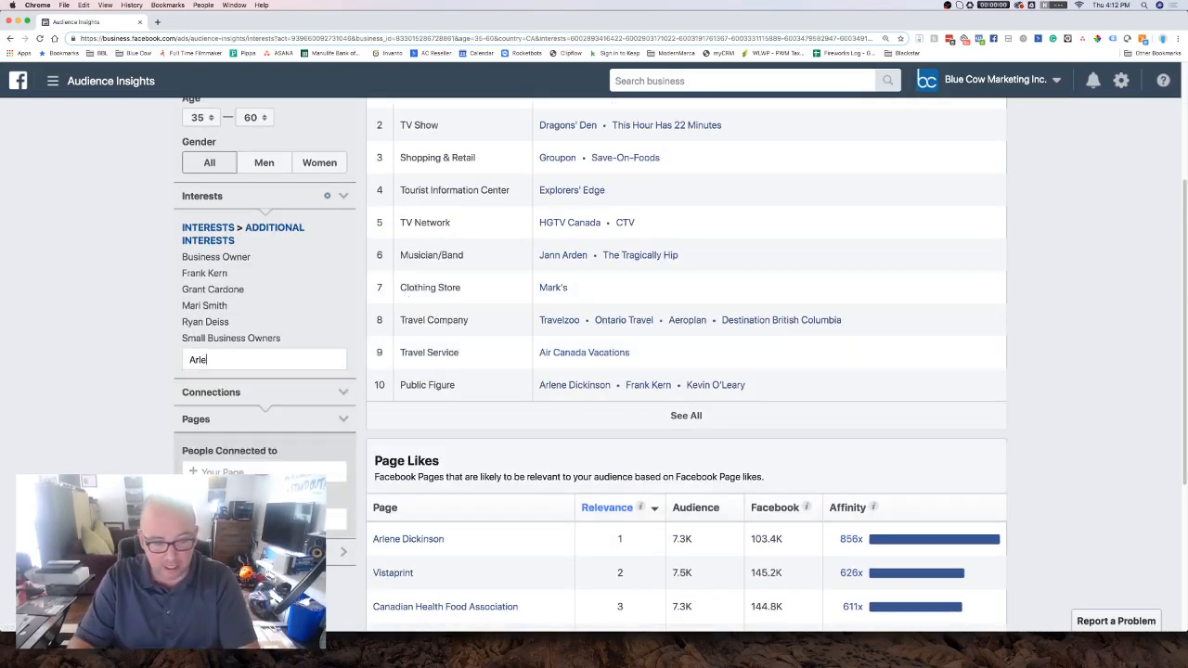
{"action": "type", "text": "ne Dic"}
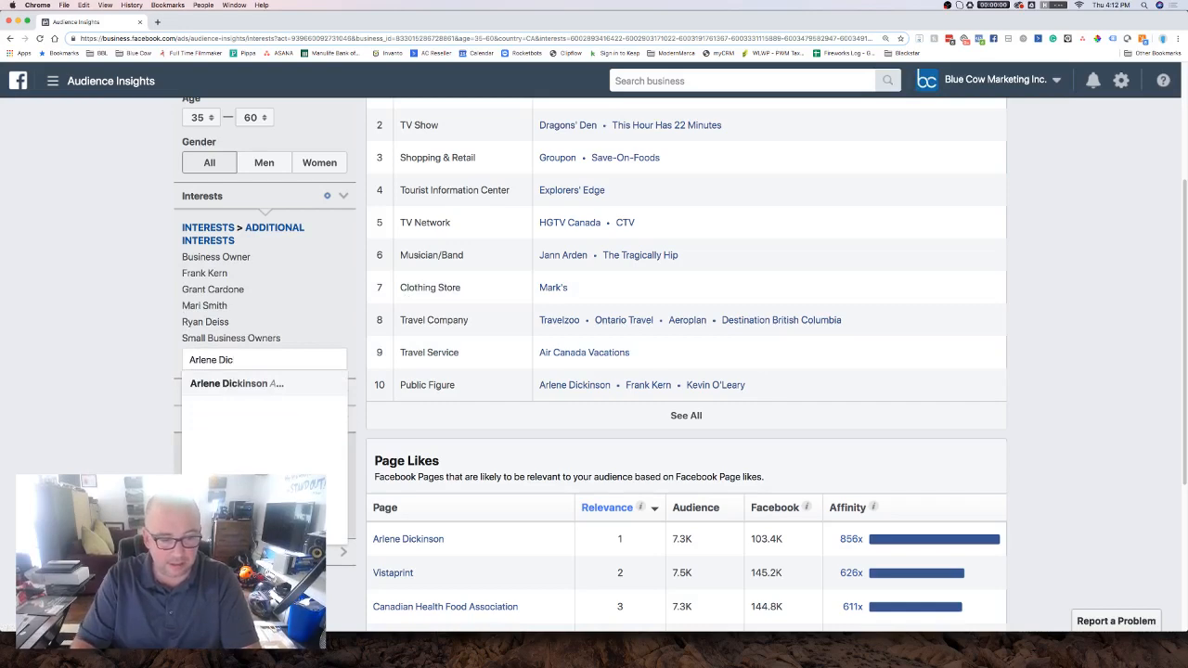
{"action": "left_click", "coordinate": [245, 391]}
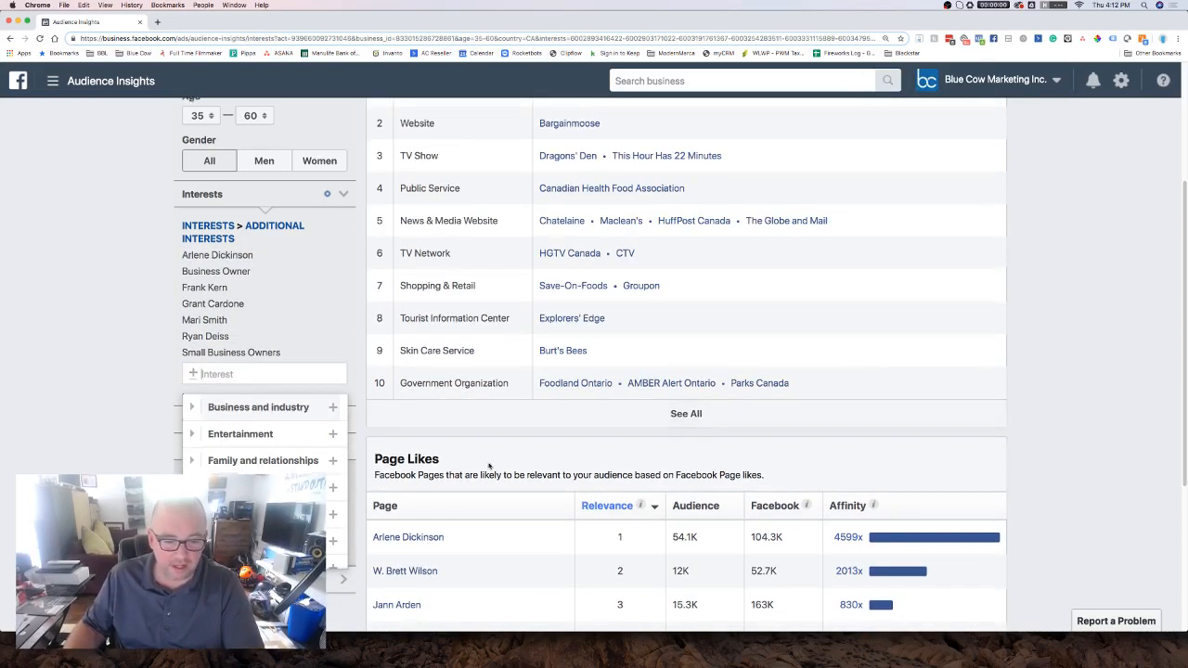
Step: Examine the refreshed page likes list for further relevant pages, comparing their relevance, audience and affinity
{"action": "scroll", "coordinate": [482, 455], "scroll_direction": "down", "scroll_amount": 2}
{"action": "mouse_move", "coordinate": [417, 486]}
{"action": "scroll", "coordinate": [427, 492], "scroll_direction": "down", "scroll_amount": 2}
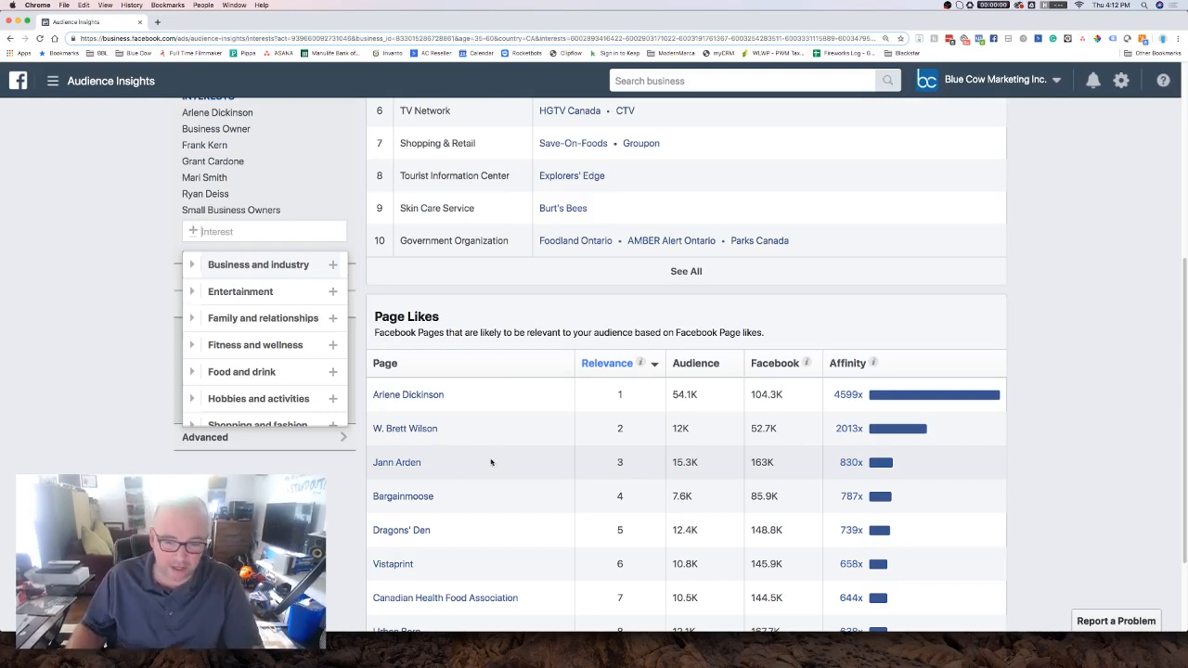
{"action": "scroll", "coordinate": [489, 458], "scroll_direction": "down", "scroll_amount": 2}
{"action": "mouse_move", "coordinate": [415, 324]}
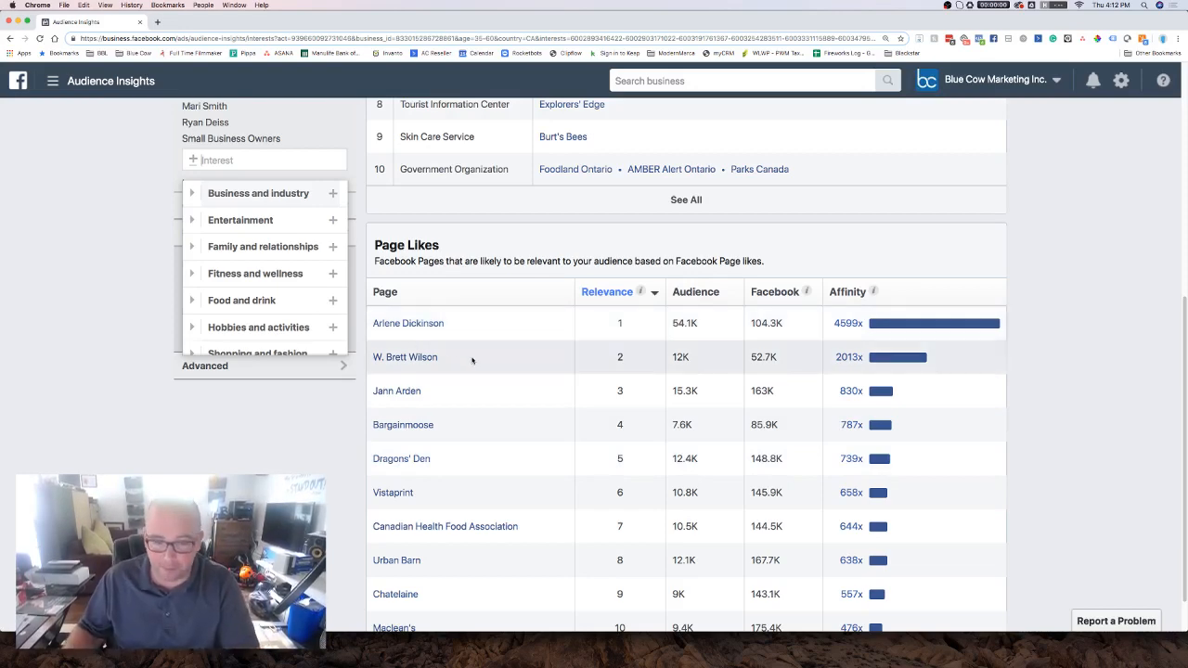
{"action": "scroll", "coordinate": [472, 358], "scroll_direction": "down", "scroll_amount": 2}
{"action": "scroll", "coordinate": [341, 514], "scroll_direction": "up", "scroll_amount": 10}
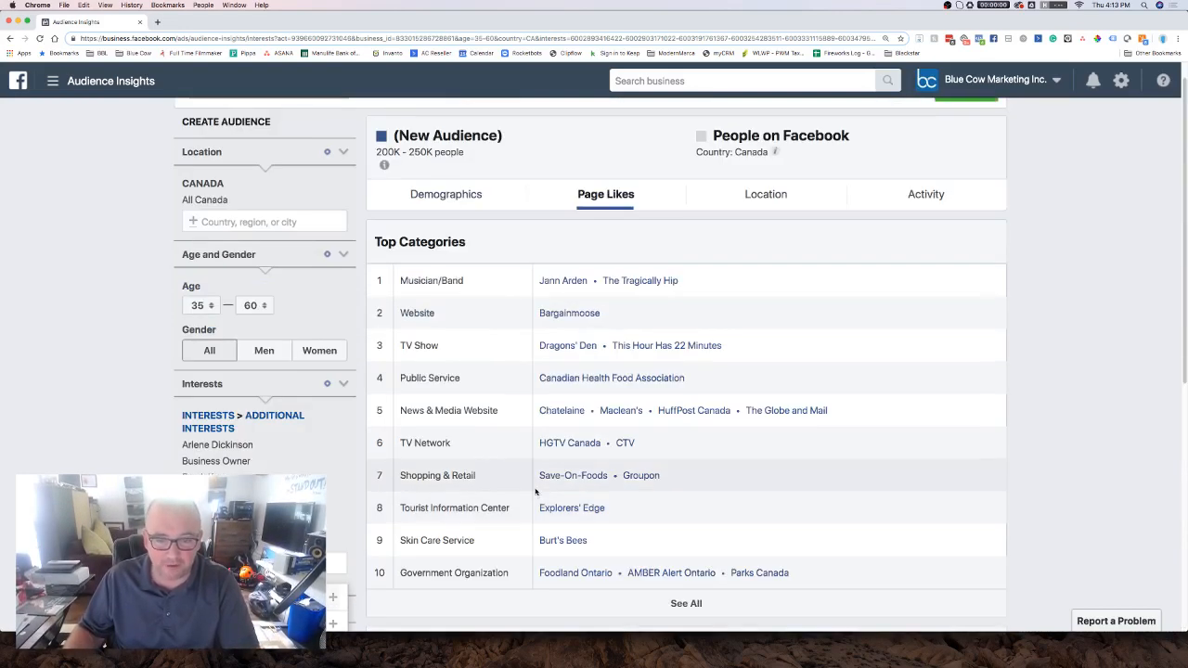
Step: Review the audience's location data by top cities
{"action": "left_click", "coordinate": [775, 194]}
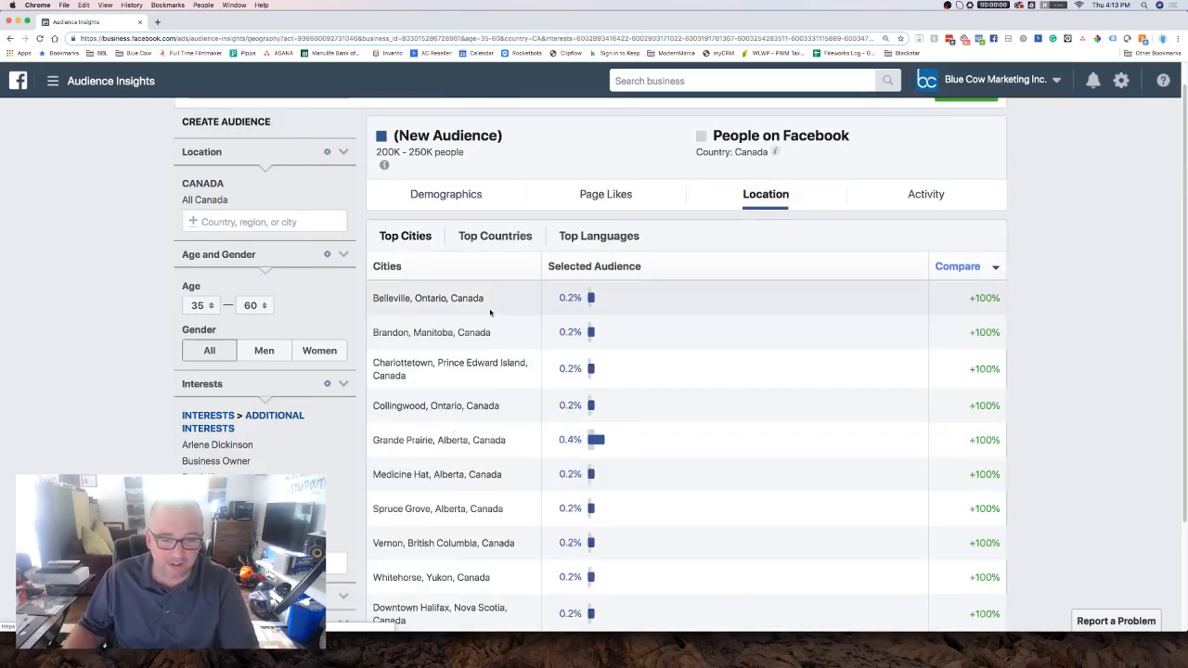
{"action": "scroll", "coordinate": [581, 330], "scroll_direction": "down", "scroll_amount": 1}
{"action": "scroll", "coordinate": [581, 330], "scroll_direction": "down", "scroll_amount": 1}
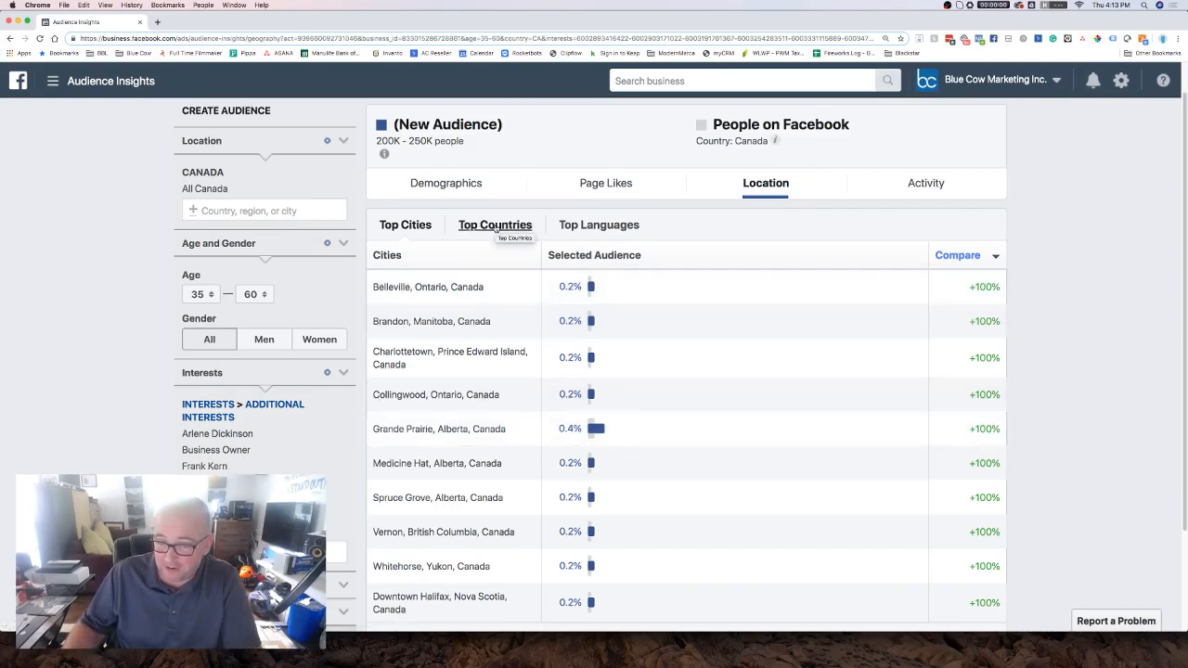
Step: Examine the audience's Facebook activity, including the frequency of activities and the devices used
{"action": "left_click", "coordinate": [898, 185]}
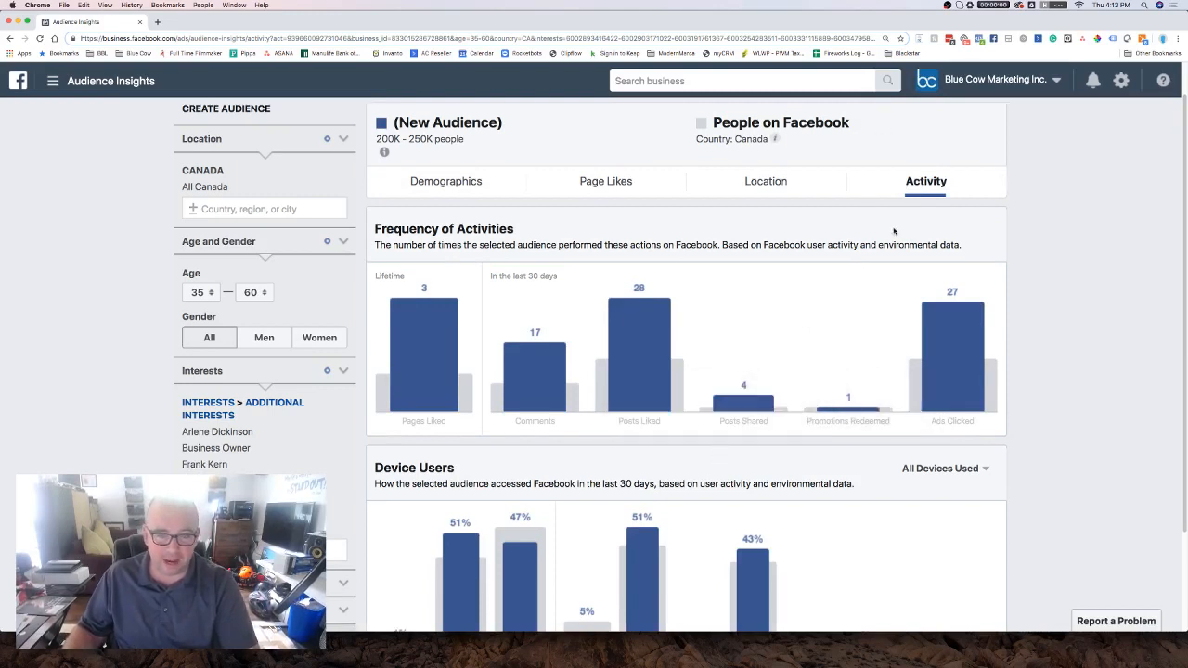
{"action": "scroll", "coordinate": [891, 237], "scroll_direction": "down", "scroll_amount": 2}
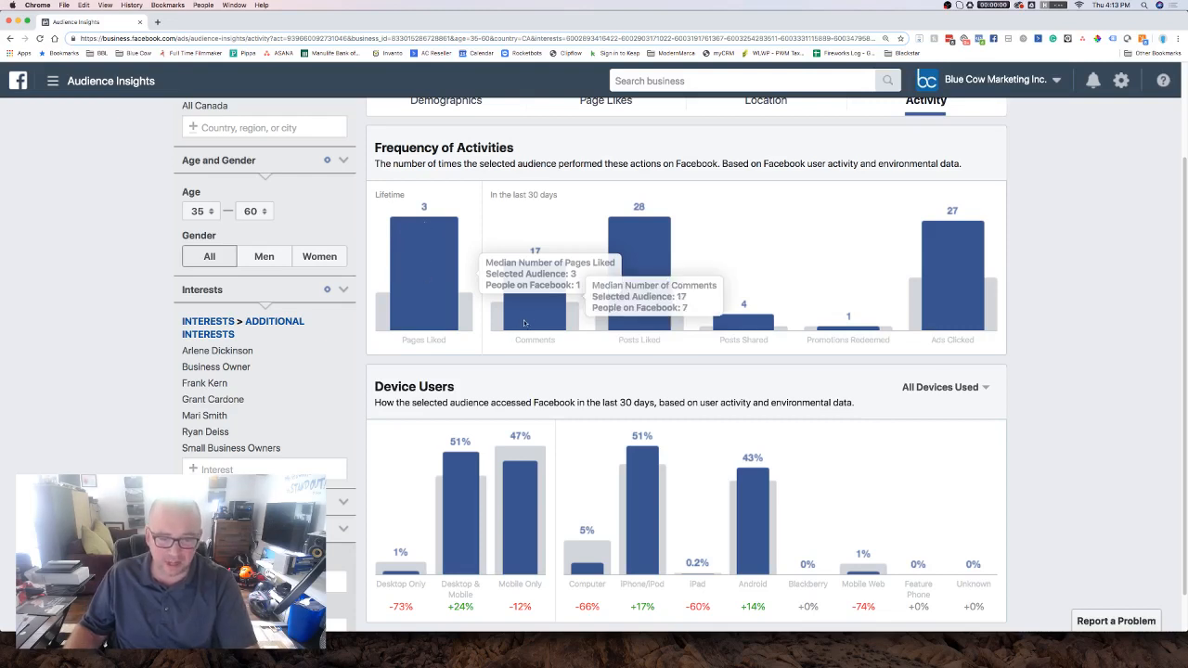
{"action": "mouse_move", "coordinate": [649, 269]}
{"action": "scroll", "coordinate": [654, 288], "scroll_direction": "down", "scroll_amount": 1}
{"action": "scroll", "coordinate": [655, 289], "scroll_direction": "down", "scroll_amount": 1}
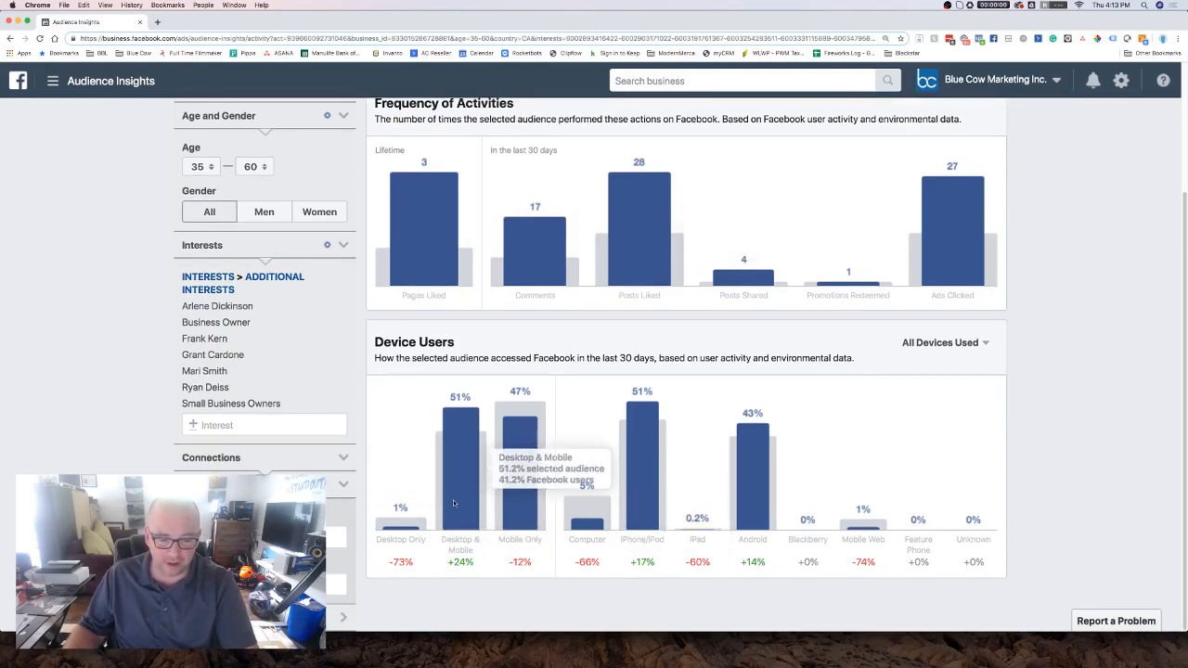
Step: Compare the selected audience's desktop, mobile, iPhone/iPod and Android usage with that of Facebook users overall
{"action": "mouse_move", "coordinate": [540, 468]}
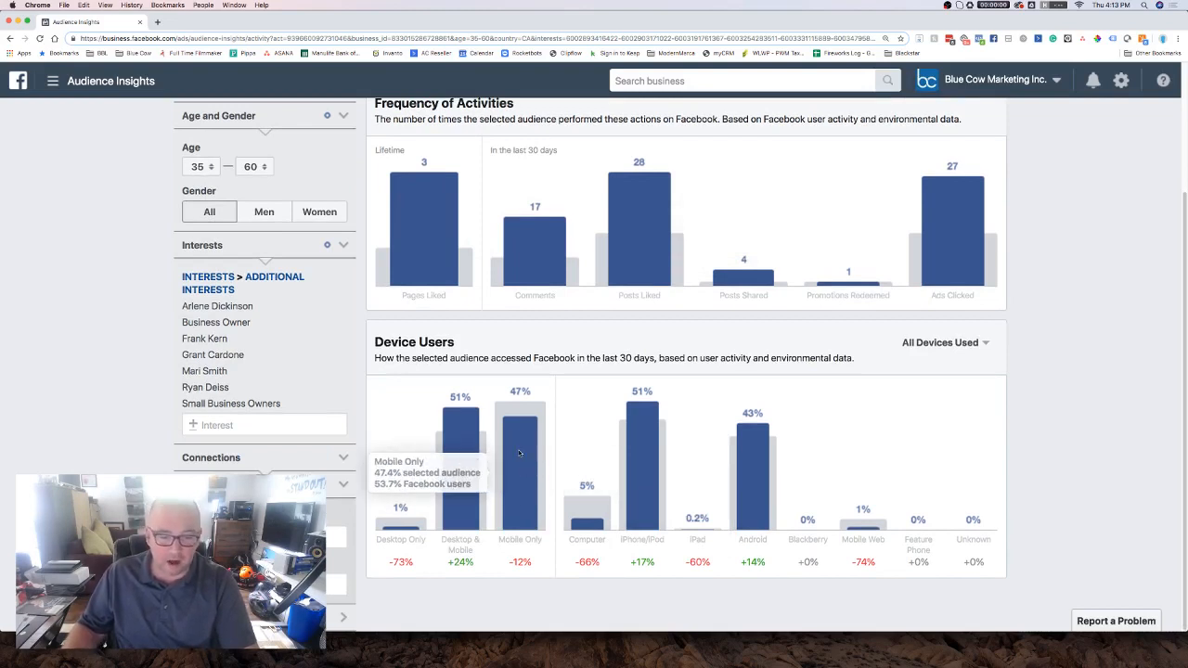
{"action": "mouse_move", "coordinate": [468, 411]}
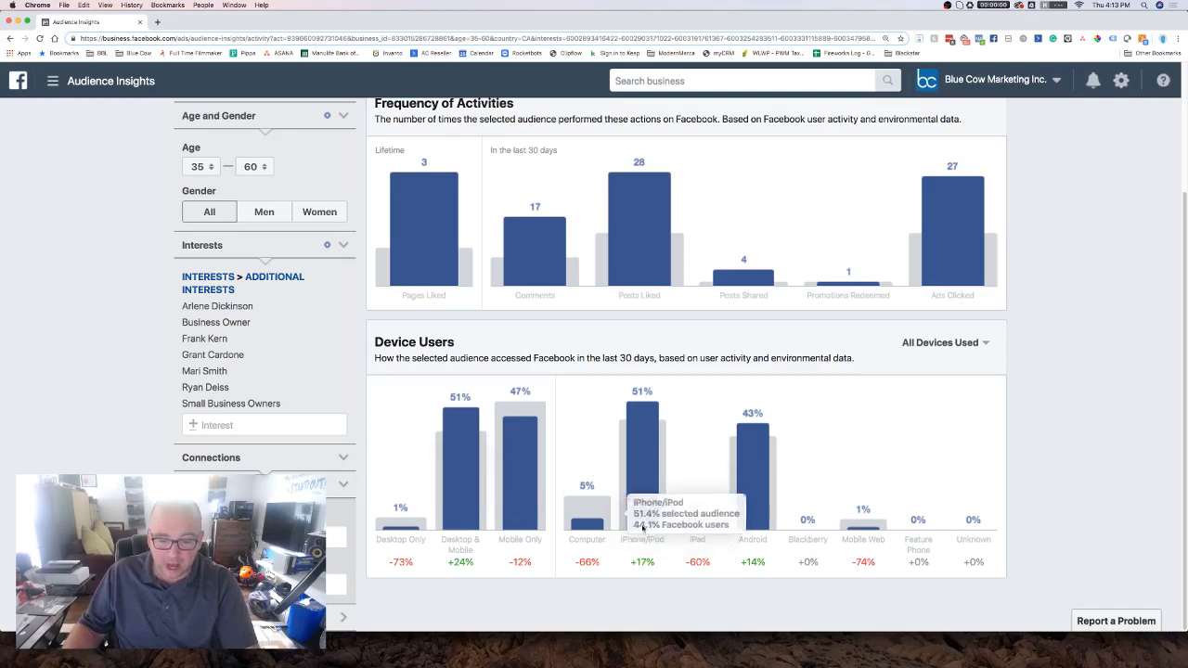
{"action": "mouse_move", "coordinate": [768, 520]}
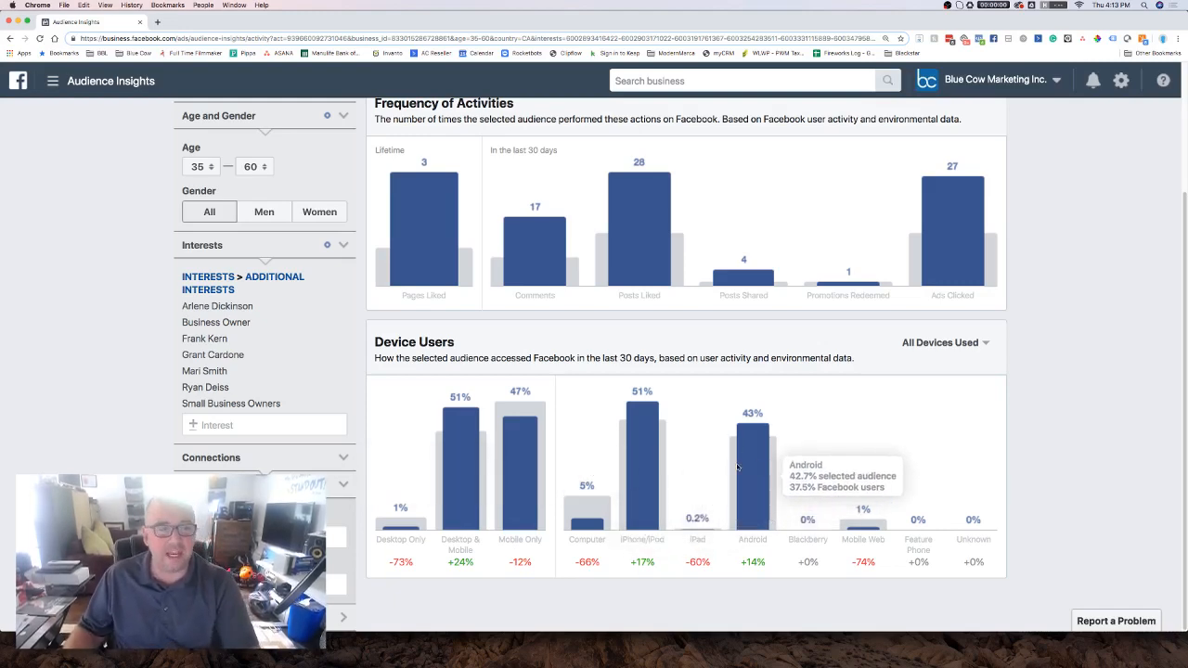
{"action": "scroll", "coordinate": [736, 466], "scroll_direction": "up", "scroll_amount": 3}
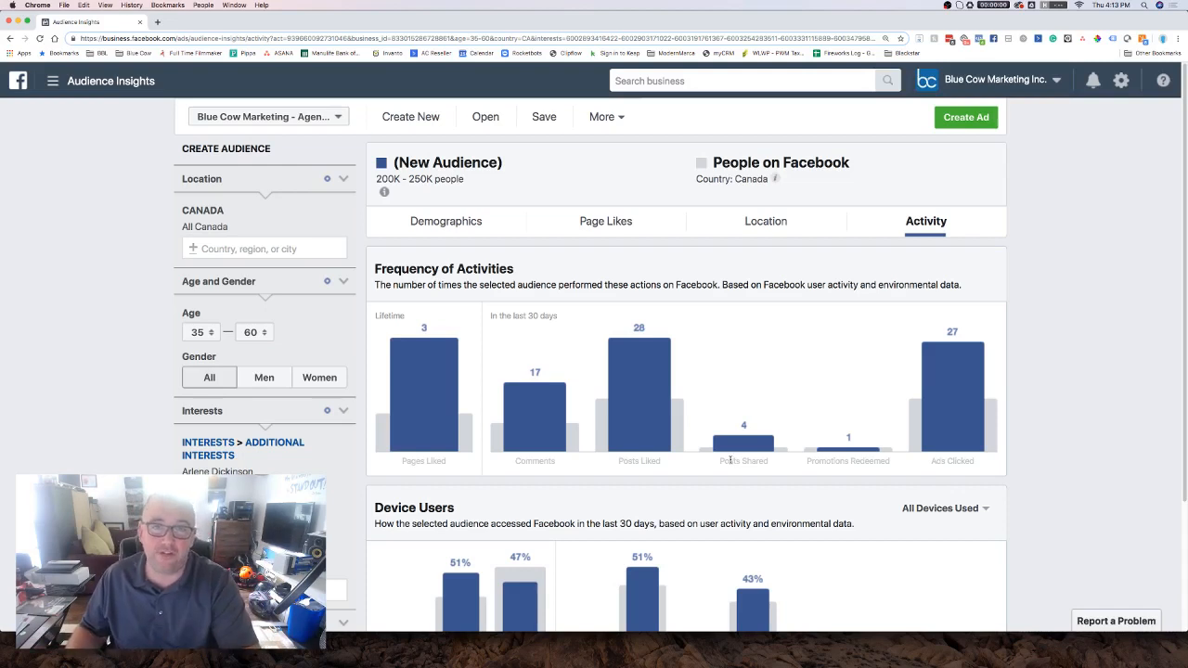
{"action": "scroll", "coordinate": [708, 485], "scroll_direction": "down", "scroll_amount": 2}
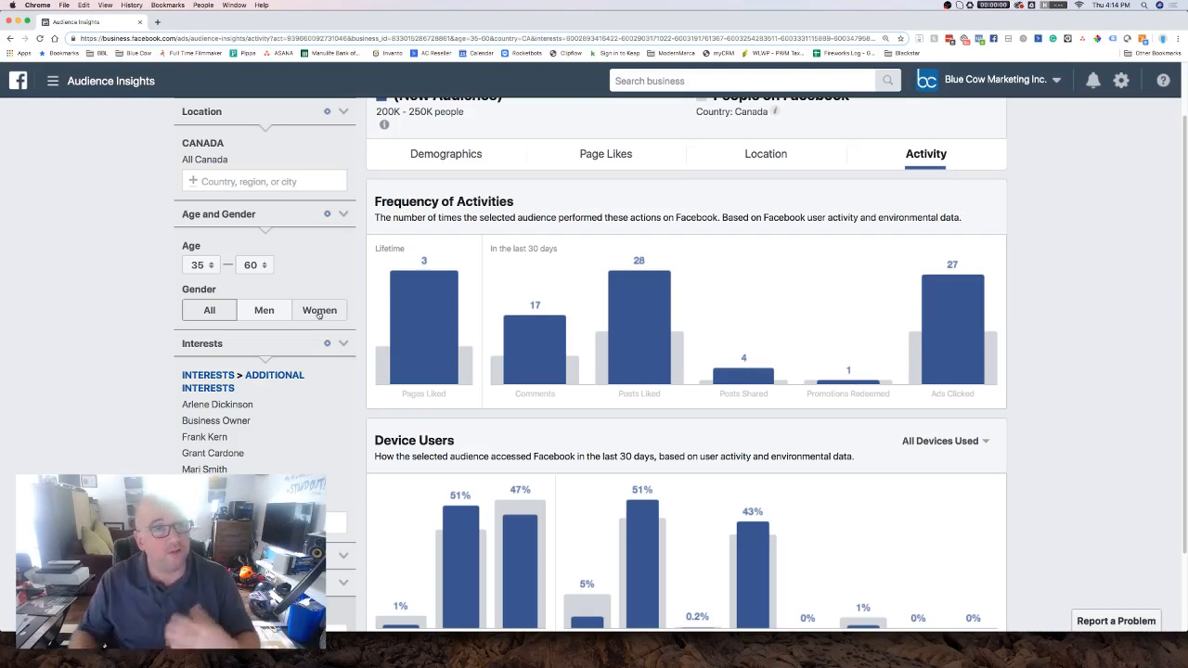
{"action": "scroll", "coordinate": [314, 310], "scroll_direction": "up", "scroll_amount": 2}
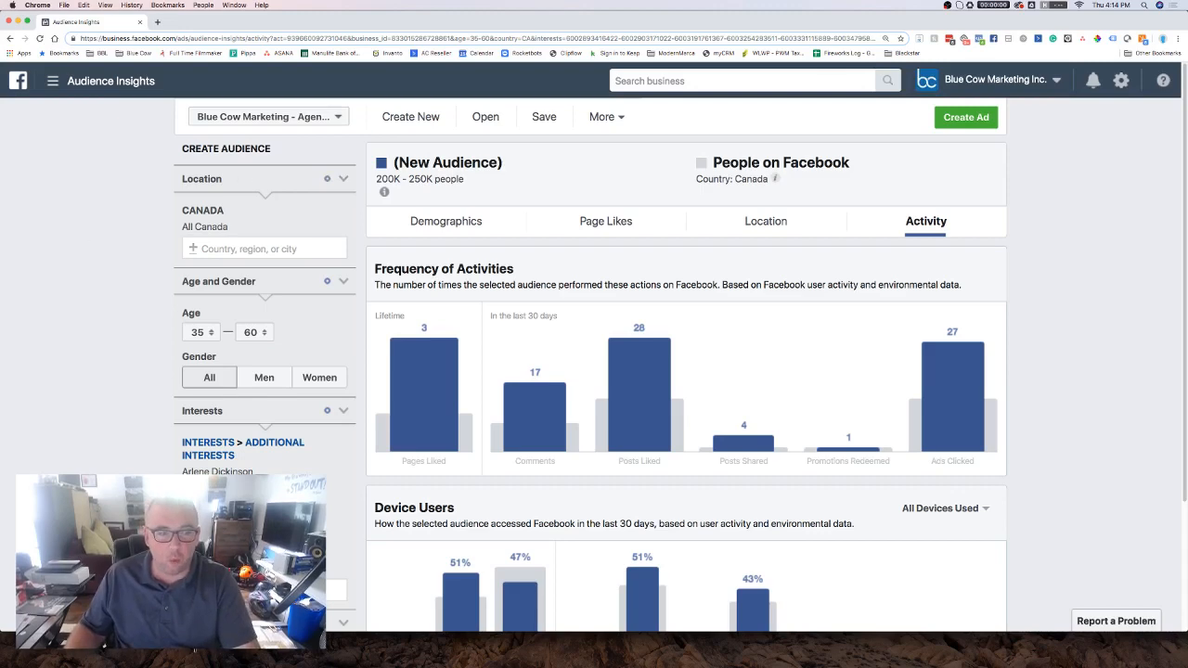
Step: Save the audience under the name "Business Owners - CAN - 35-60 - Marketing"
{"action": "left_click", "coordinate": [546, 117]}
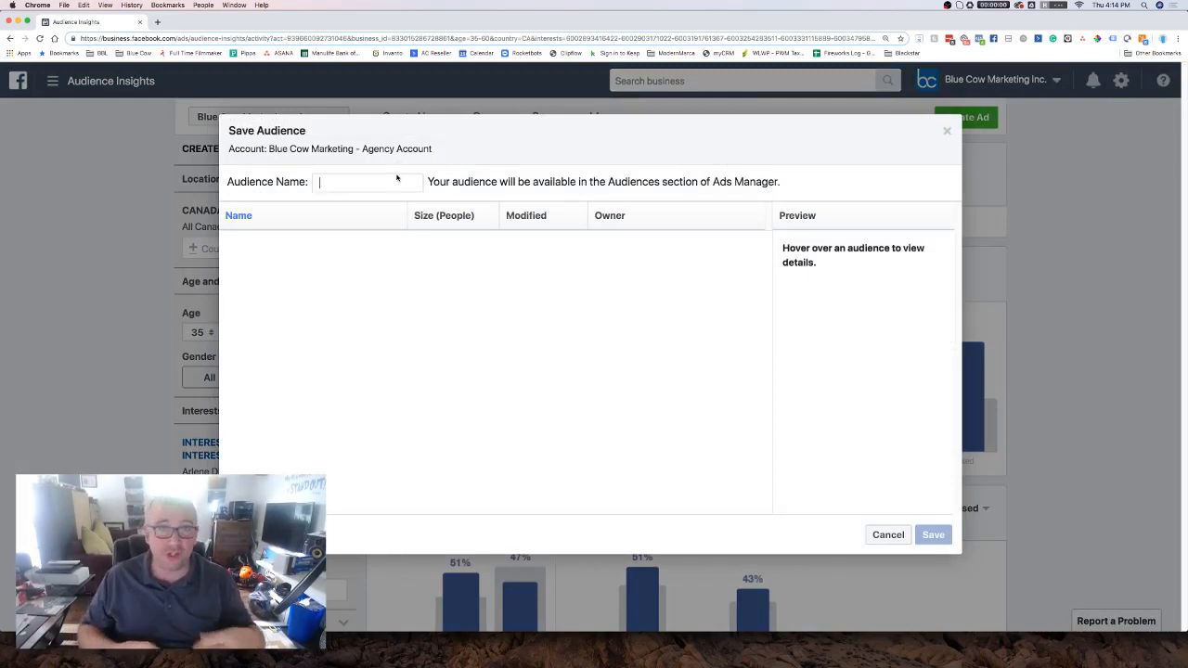
{"action": "left_click", "coordinate": [397, 179]}
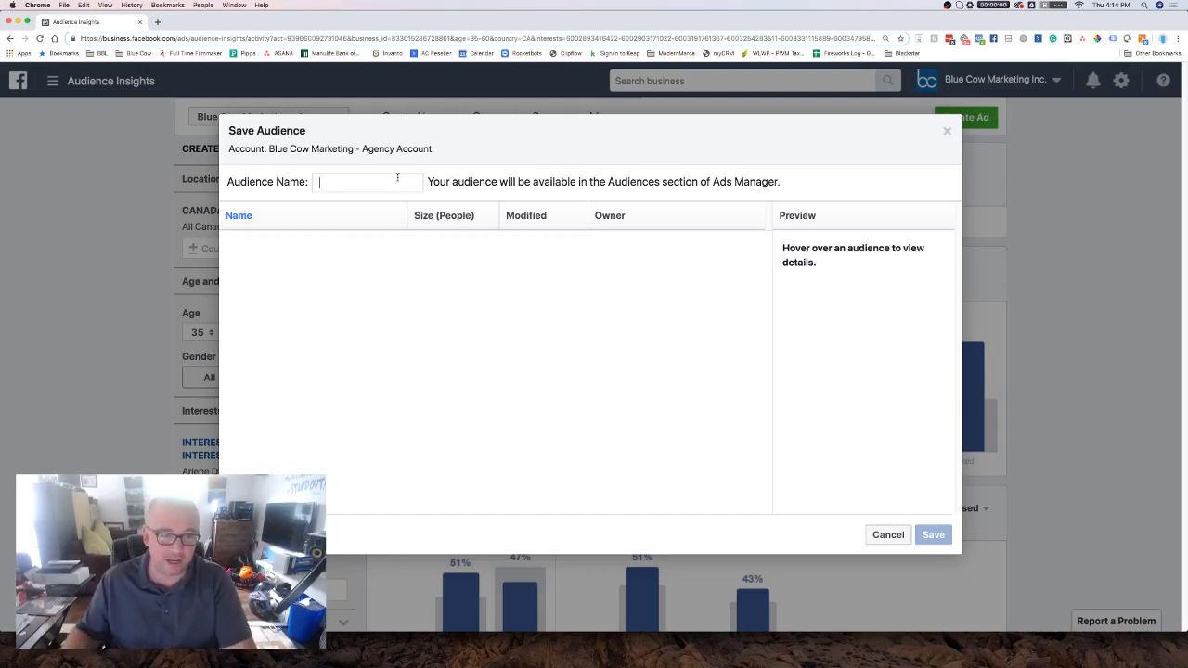
{"action": "type", "text": "Business Own"}
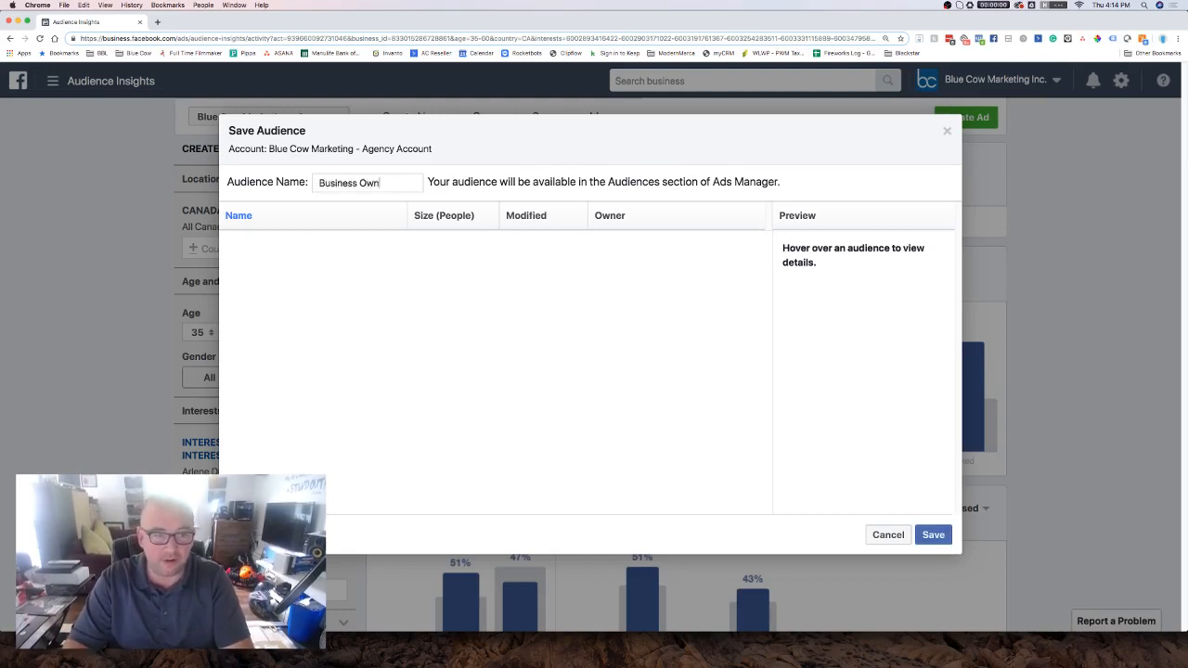
{"action": "type", "text": "ers - CAN -"}
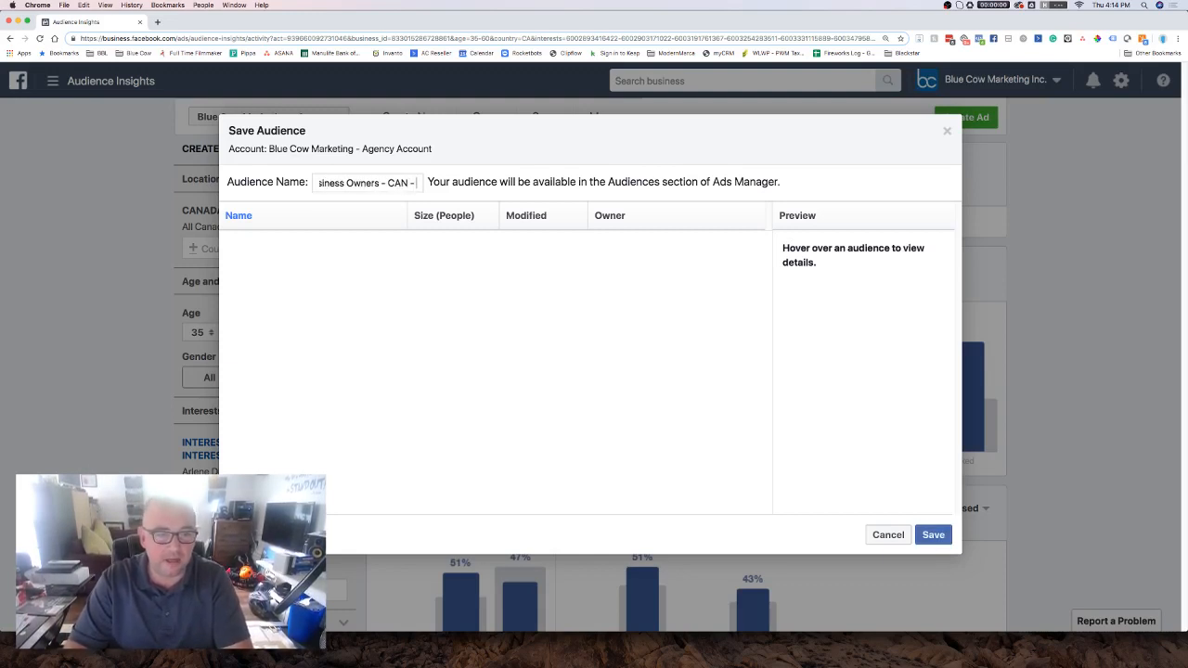
{"action": "type", "text": " 35-50"}
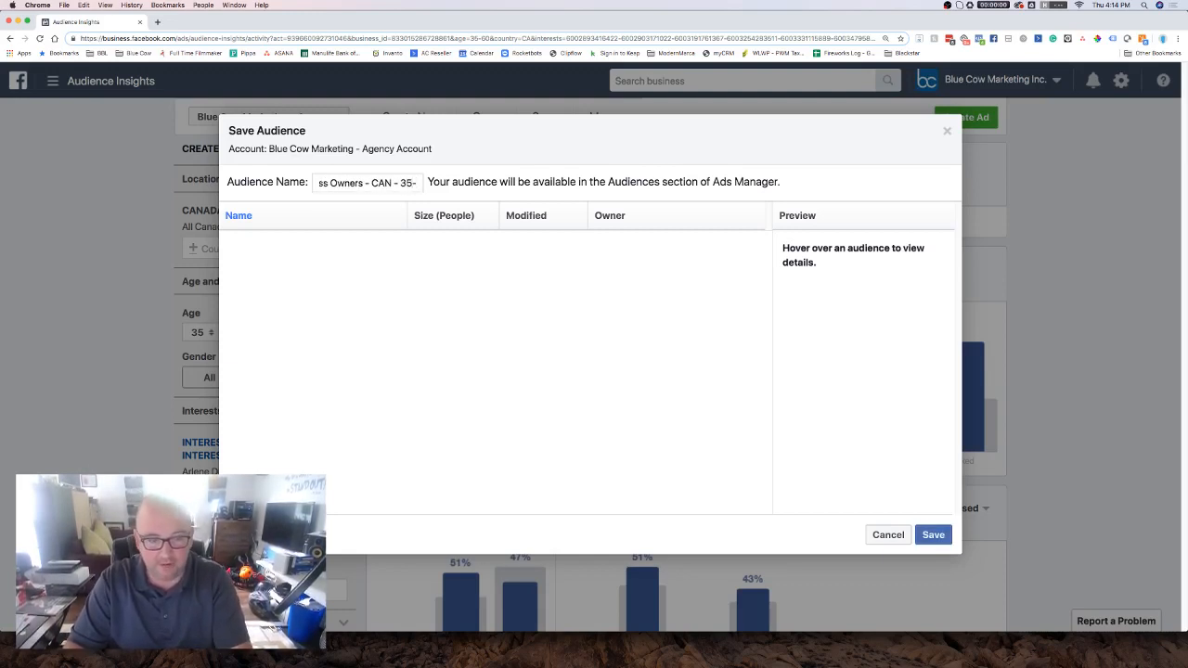
{"action": "key", "text": "BackSpace"}
{"action": "key", "text": "BackSpace"}
{"action": "type", "text": "60"}
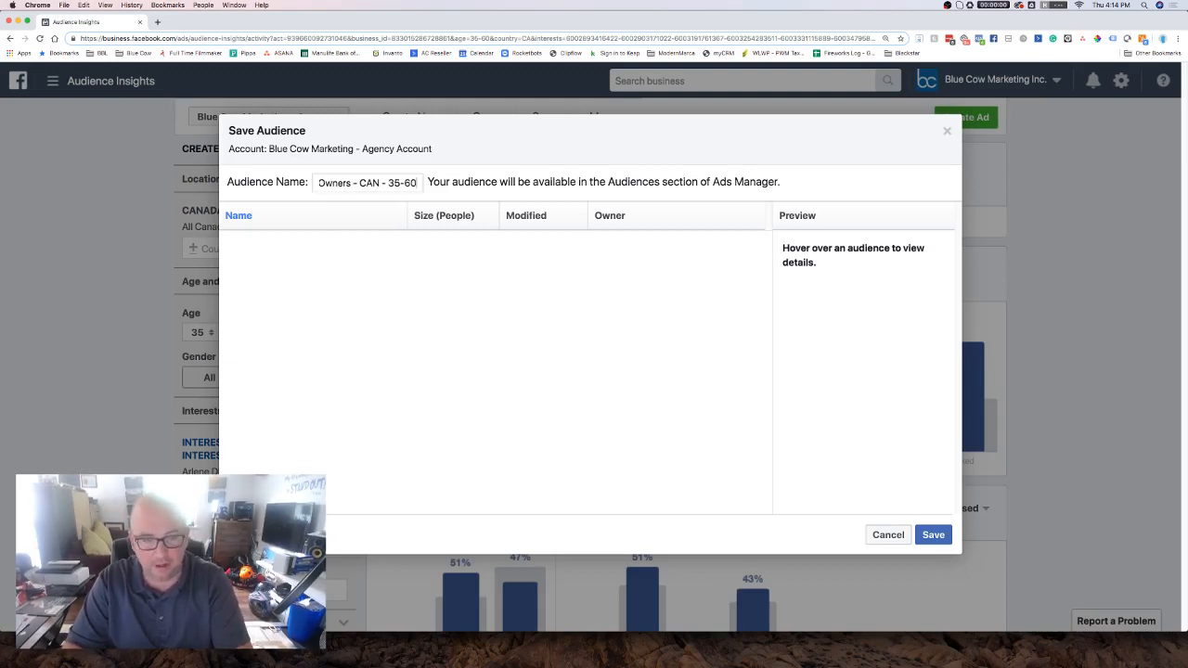
{"action": "type", "text": " - "}
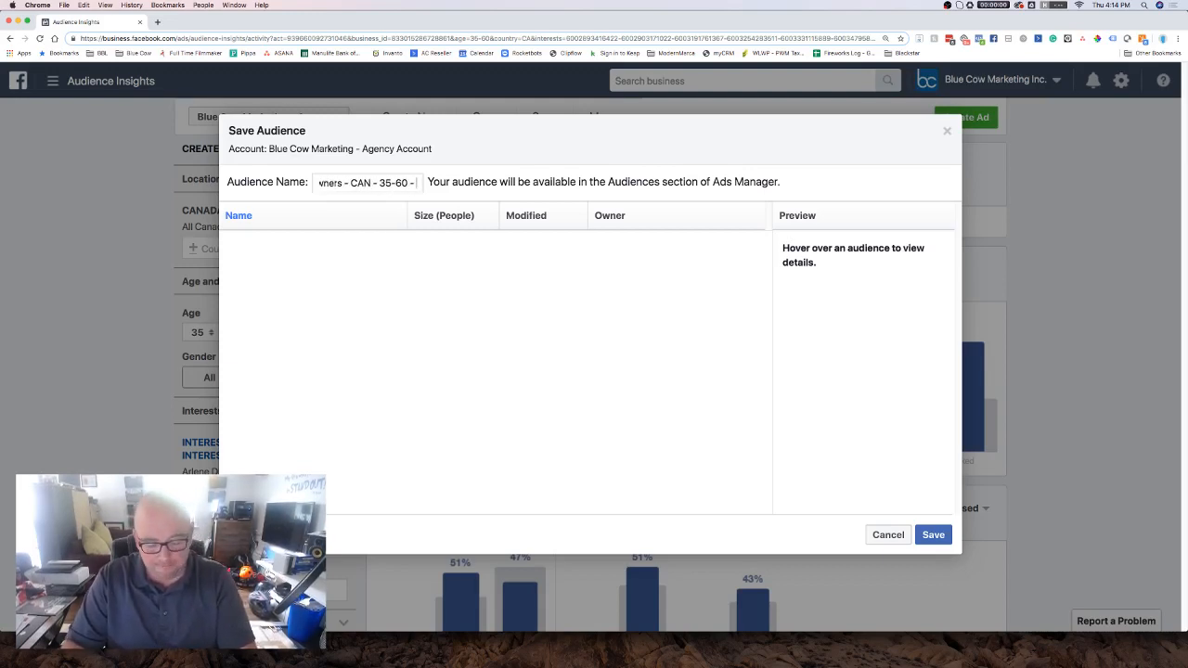
{"action": "type", "text": "Marketing"}
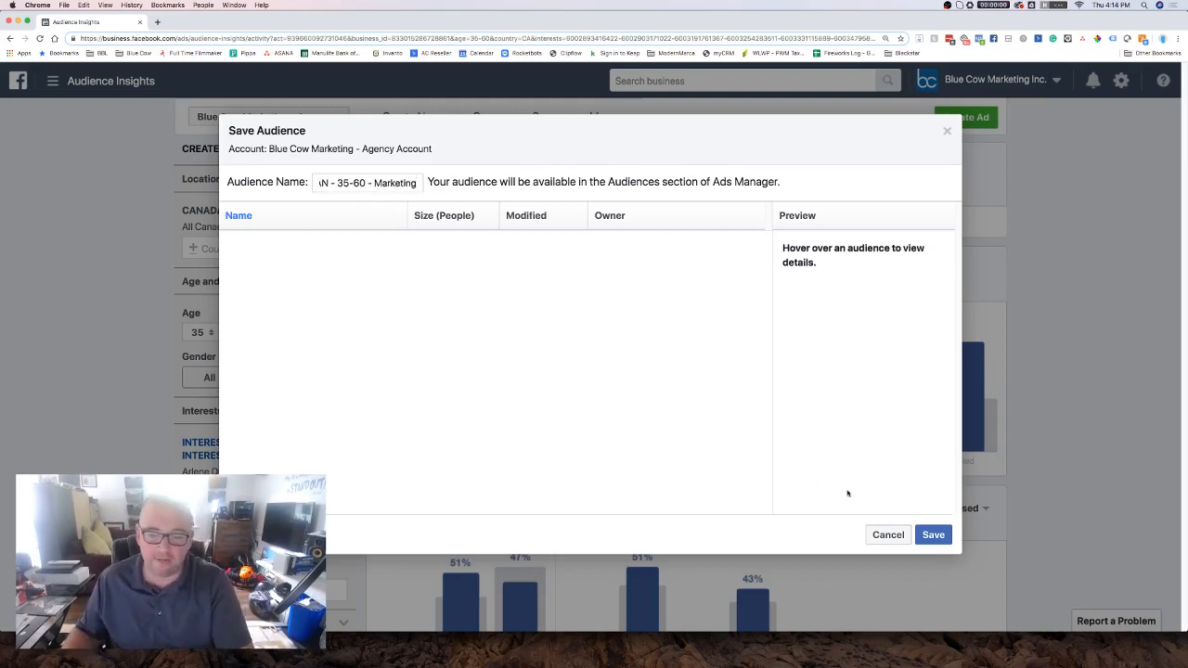
{"action": "left_click", "coordinate": [933, 536]}
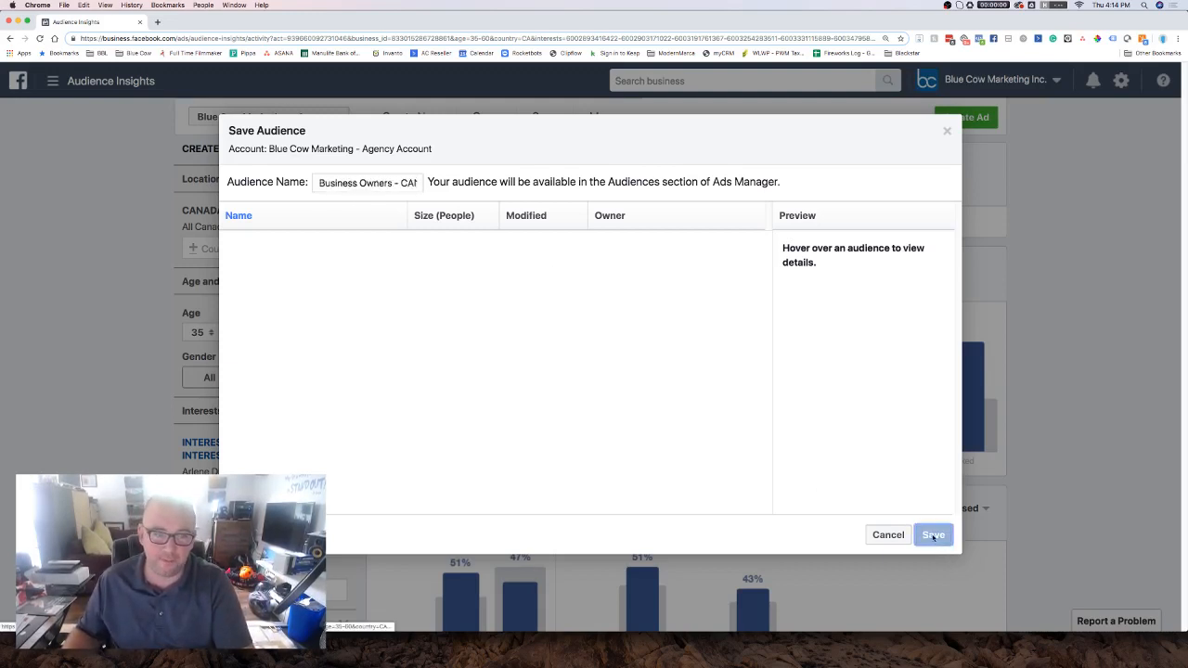